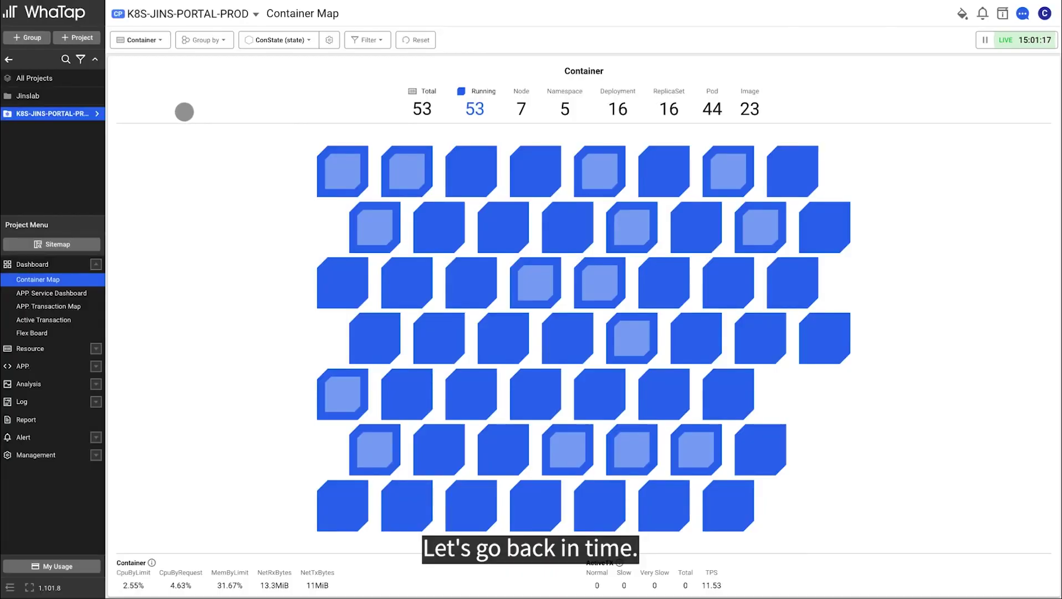
# - Pause live monitoring to view the container map for 2023/05/25 at 15:01, and return to live mode
pyautogui.click(984, 40)
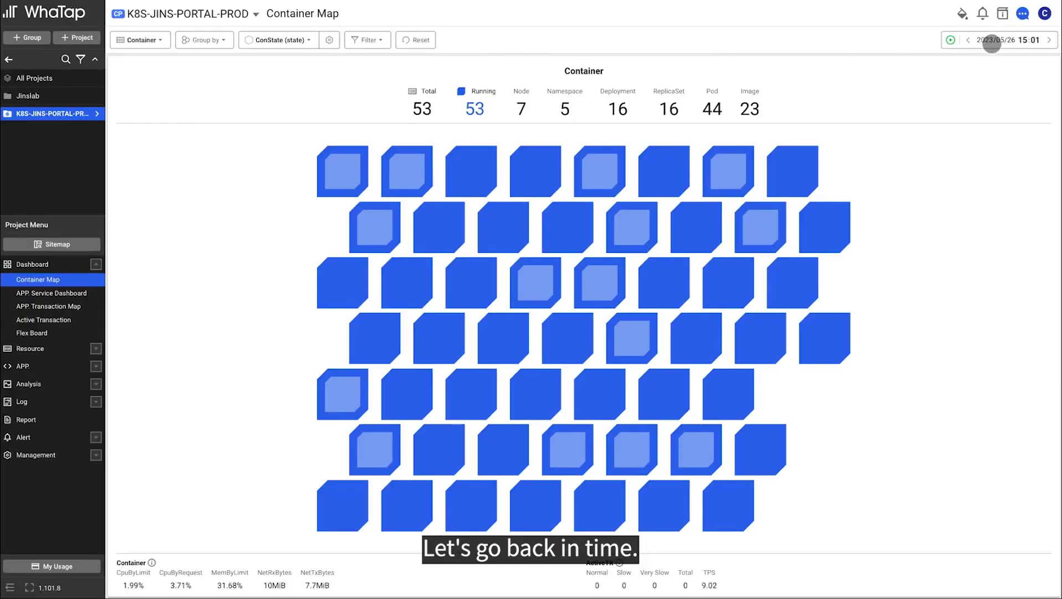
pyautogui.click(990, 41)
pyautogui.click(915, 134)
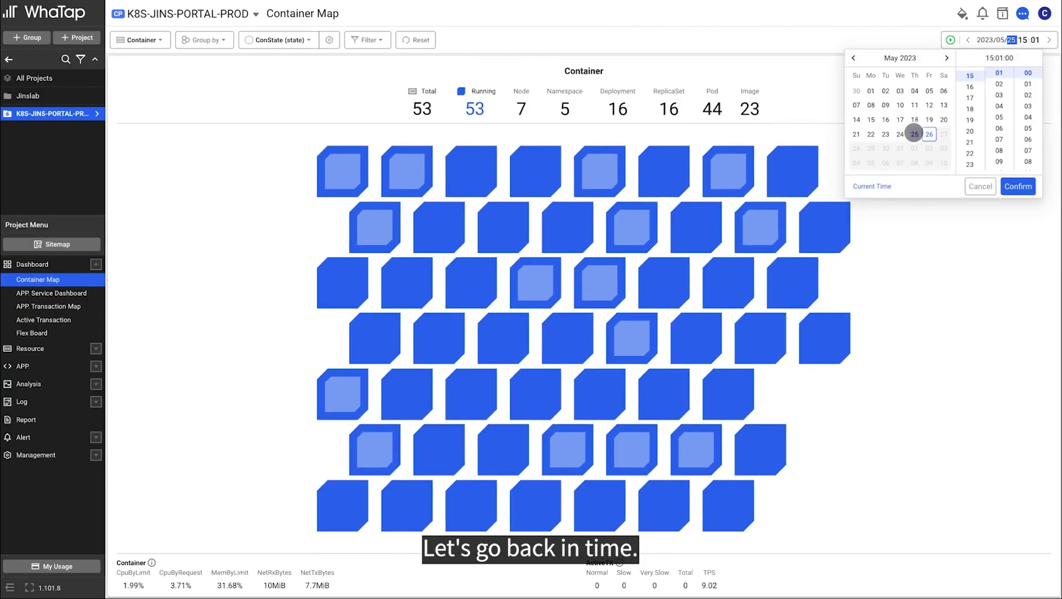
pyautogui.click(1014, 187)
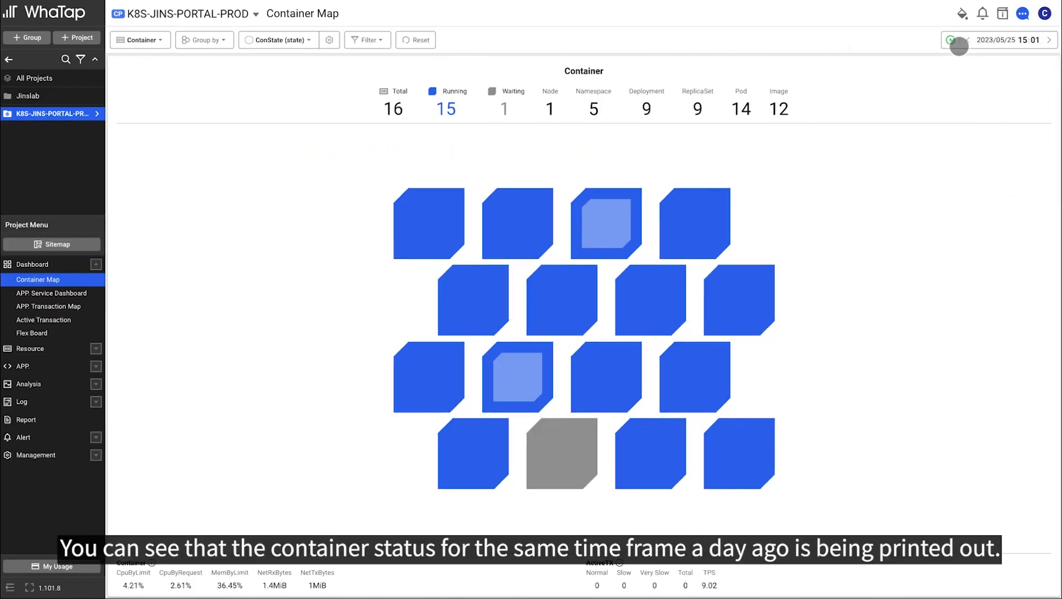
pyautogui.click(951, 40)
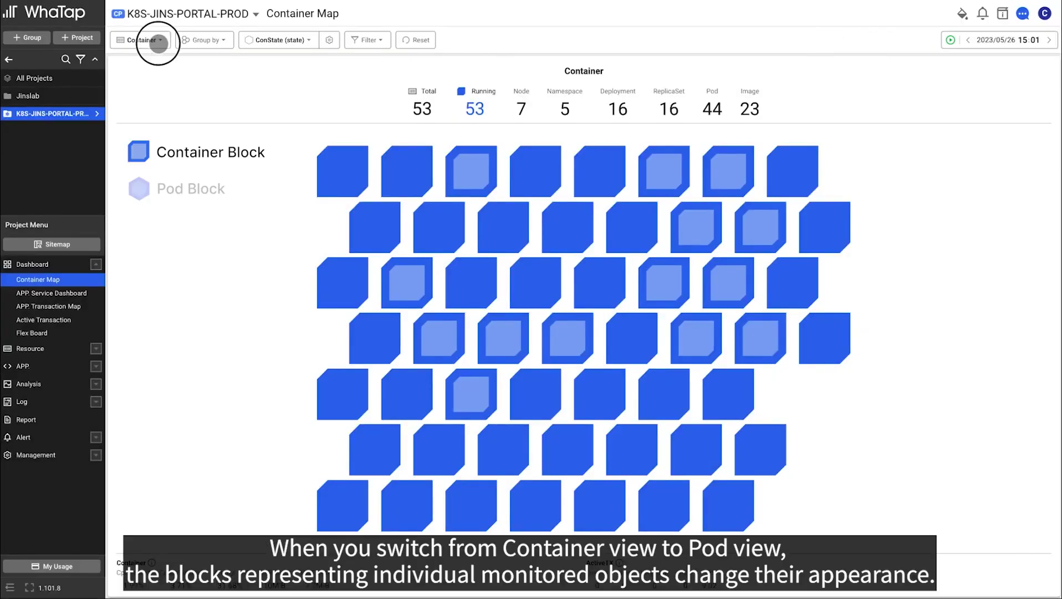
# - Switch the map from Container view to Pod view and back to Container view
pyautogui.click(158, 41)
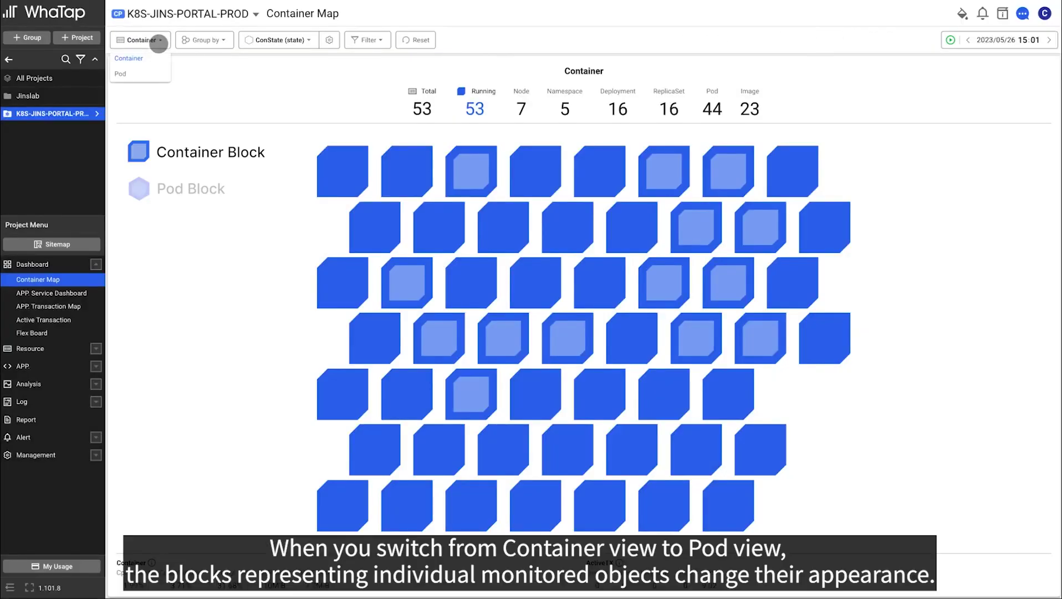
pyautogui.click(144, 73)
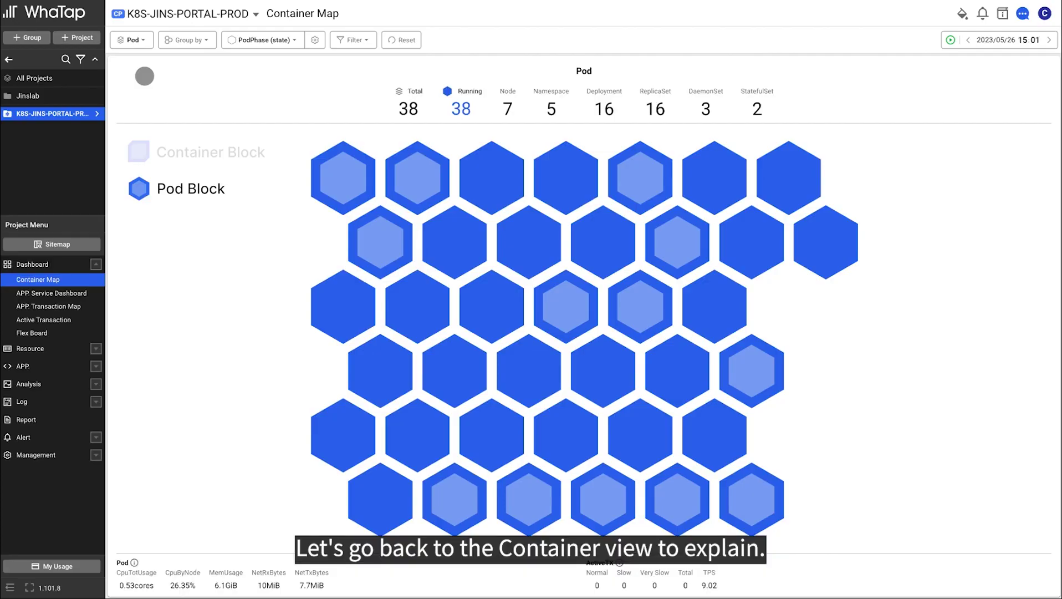
pyautogui.click(143, 41)
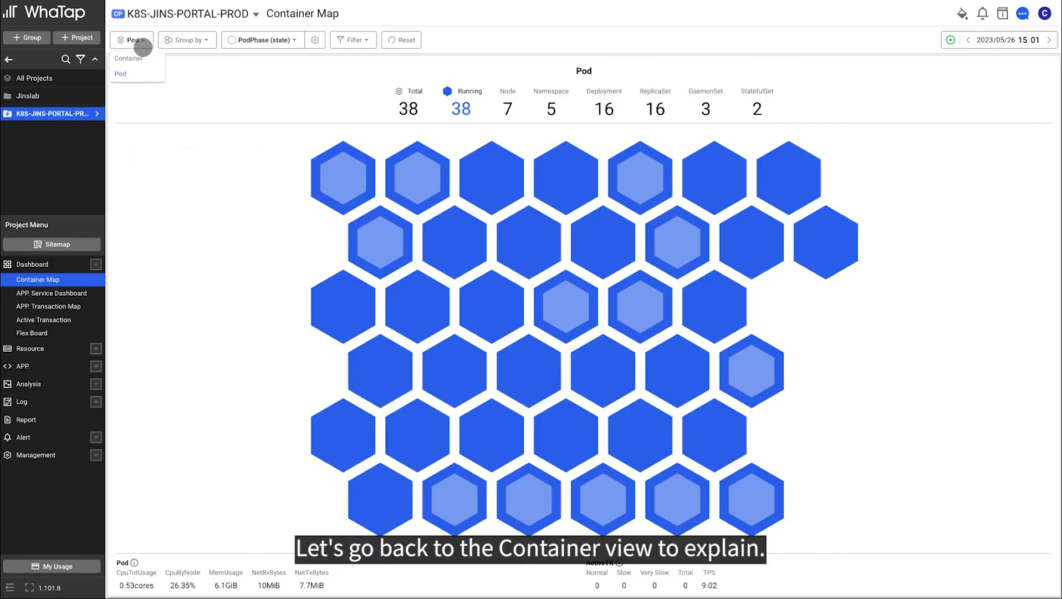
pyautogui.click(137, 58)
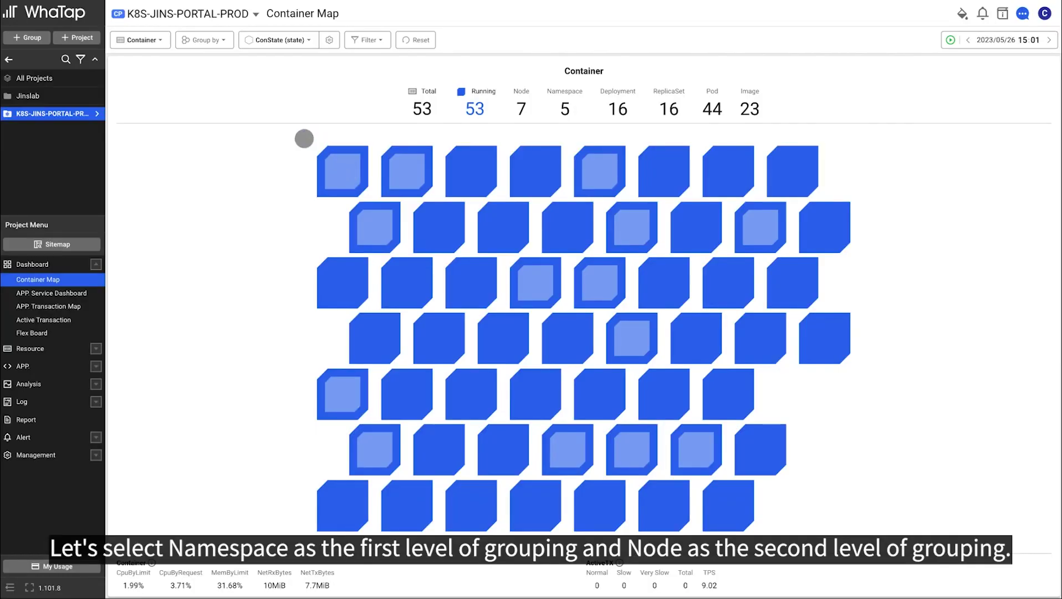
# - Group the containers by Namespace with Node as the second level, and clear the grouping again
pyautogui.click(218, 39)
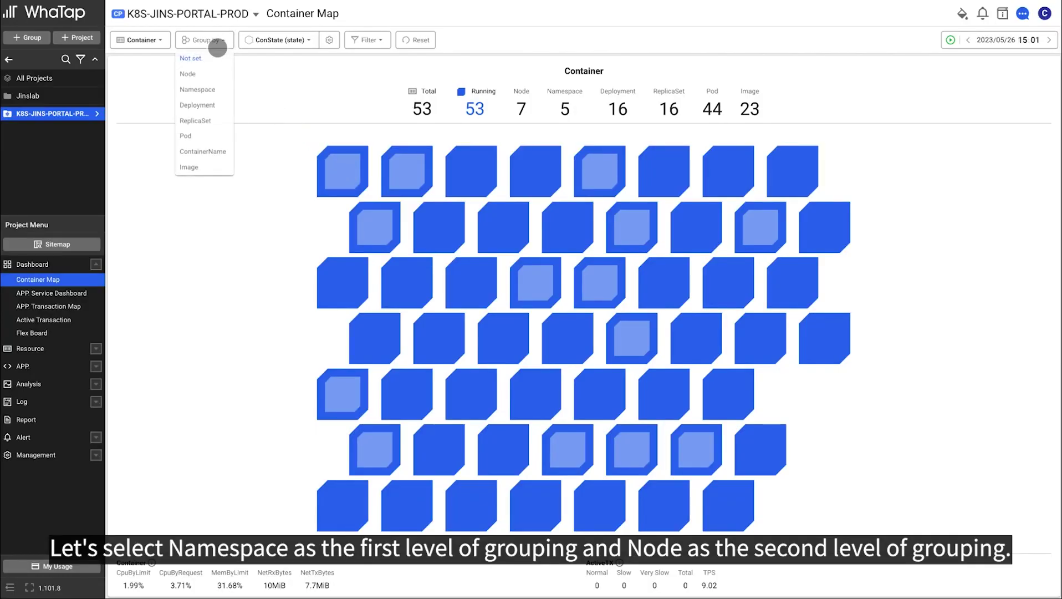
pyautogui.click(211, 90)
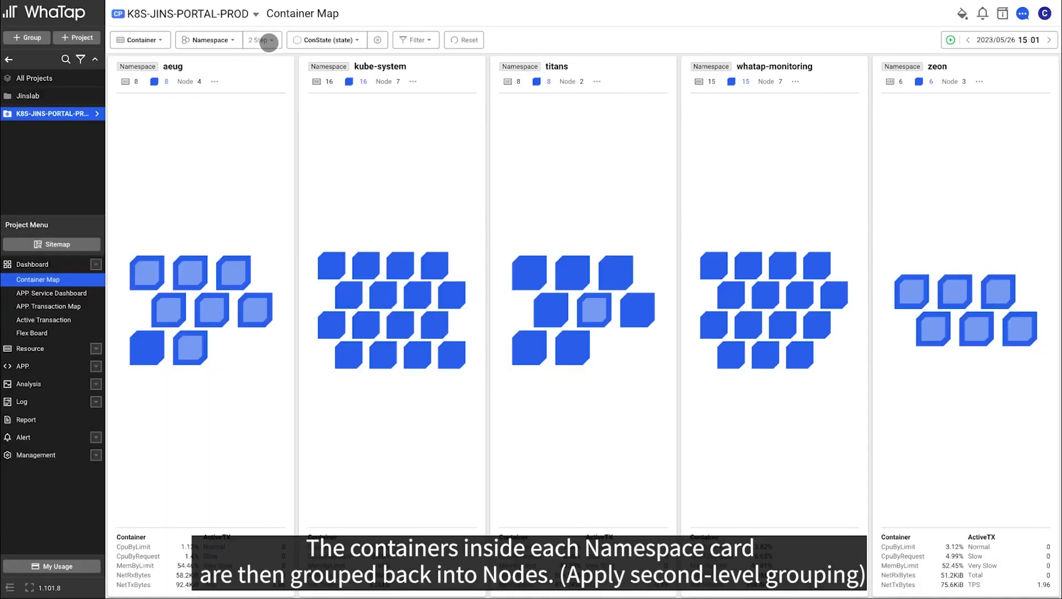
pyautogui.click(265, 40)
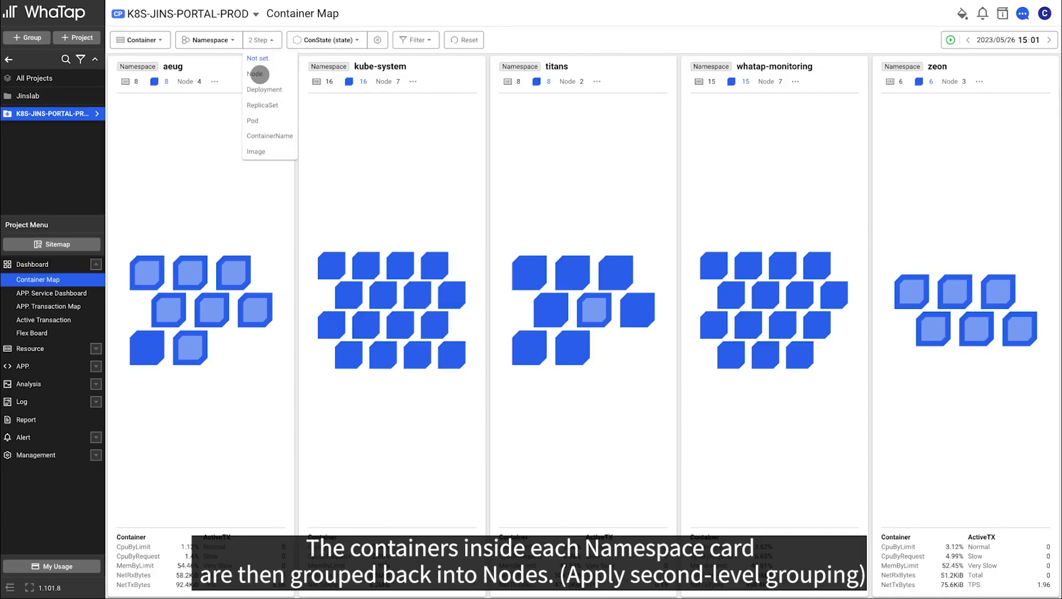
pyautogui.click(256, 74)
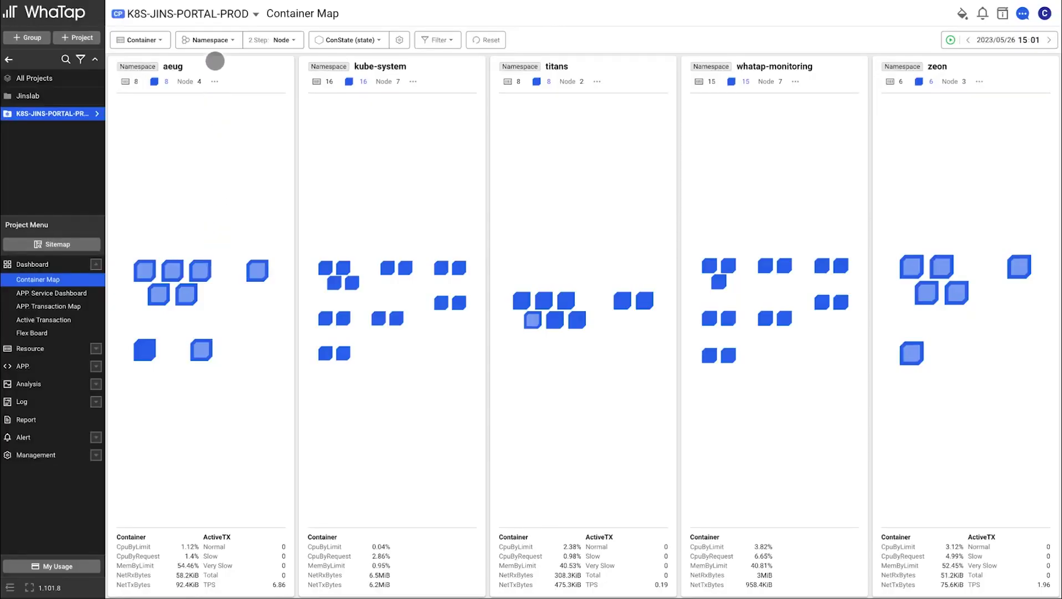
pyautogui.click(212, 42)
pyautogui.click(206, 58)
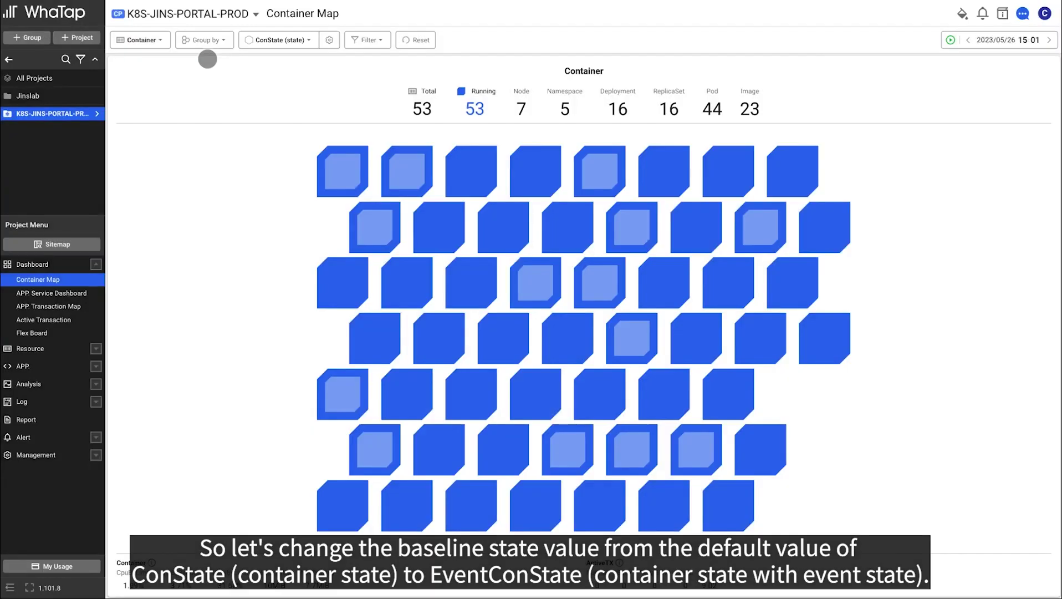
# - Change the baseline state value of the container map to EventConState (state) and inspect the critical container
pyautogui.click(286, 40)
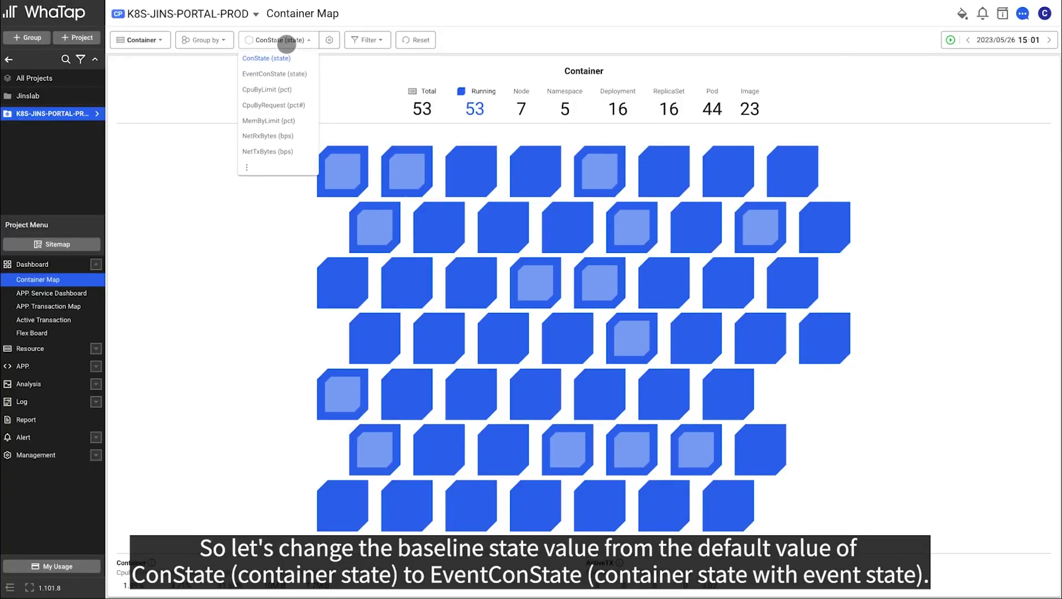
pyautogui.click(278, 74)
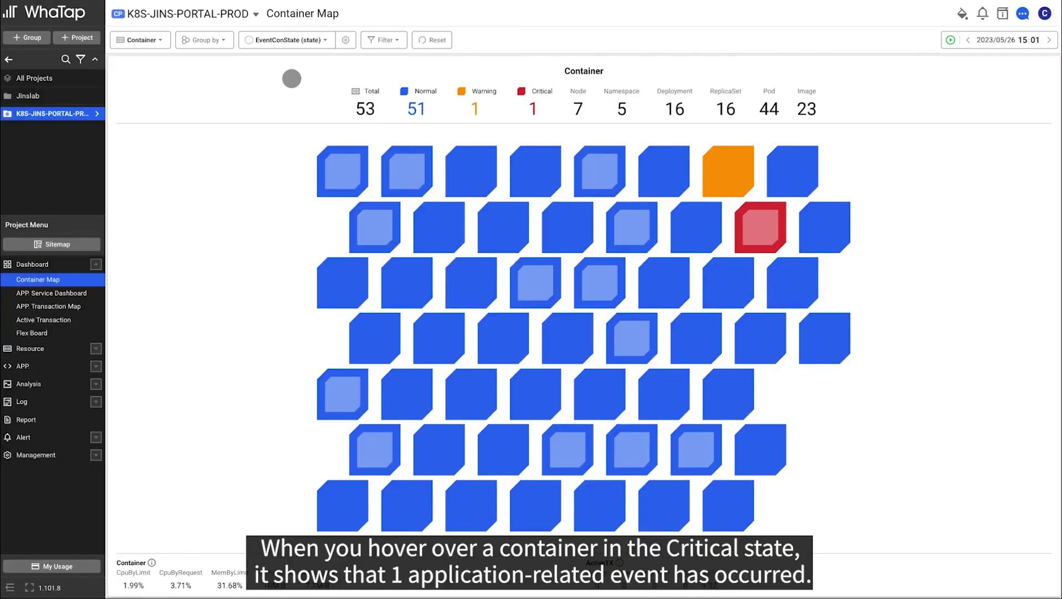
pyautogui.moveTo(760, 225)
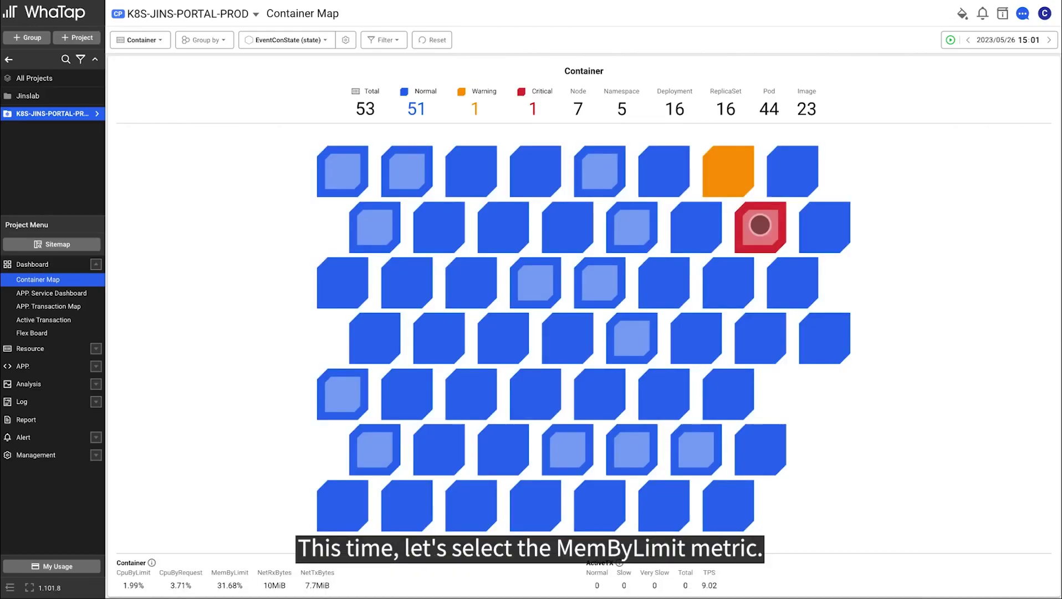
# - Use MemByLimit (pct) as the baseline metric and try the Name and Application labels before labelling the blocks with Selected metrics
pyautogui.click(323, 48)
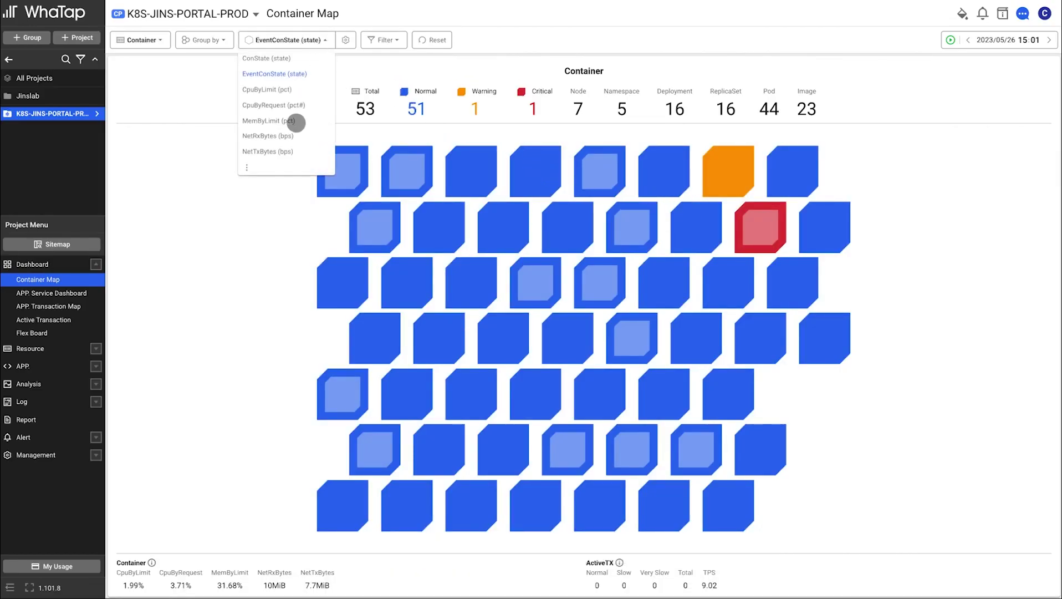
pyautogui.click(297, 123)
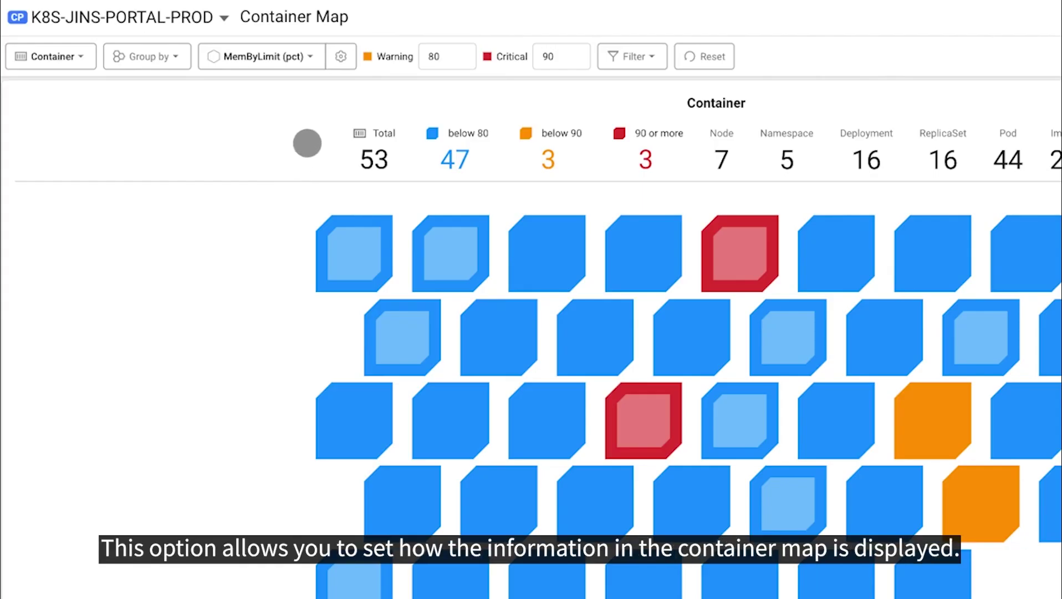
pyautogui.click(342, 64)
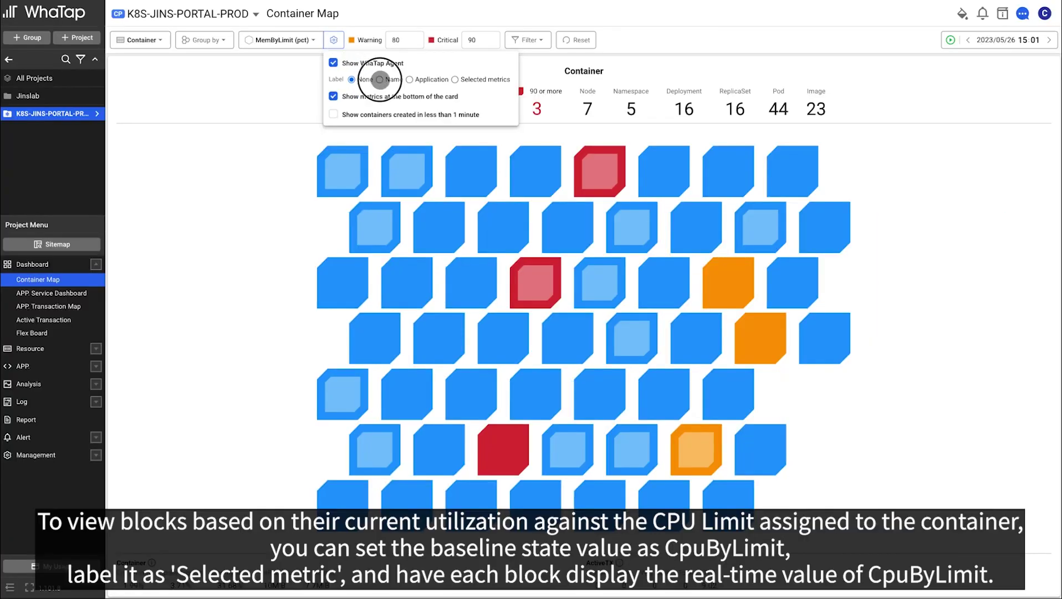
pyautogui.click(380, 80)
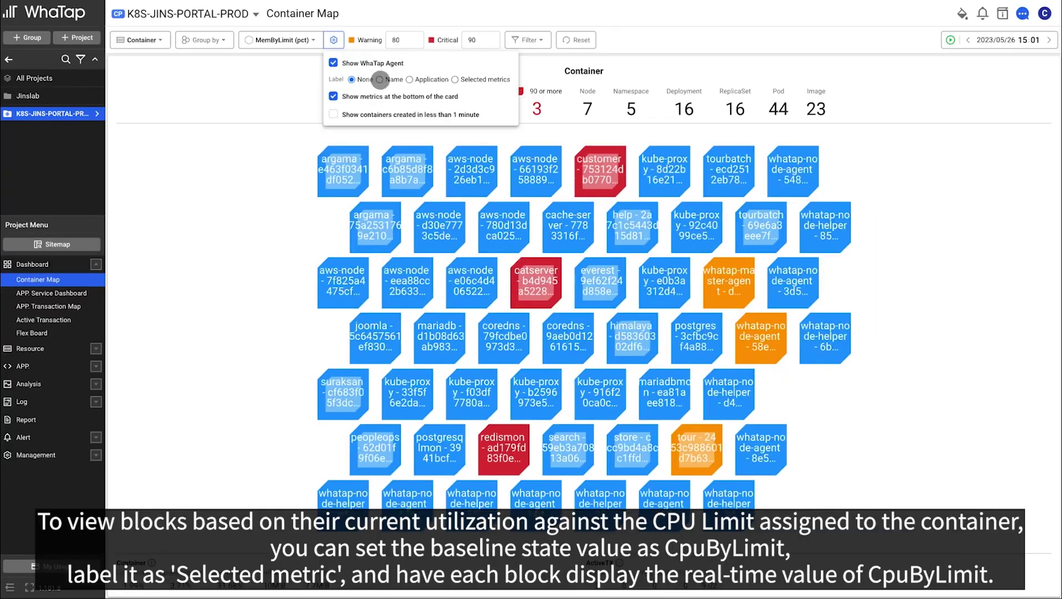
pyautogui.click(410, 79)
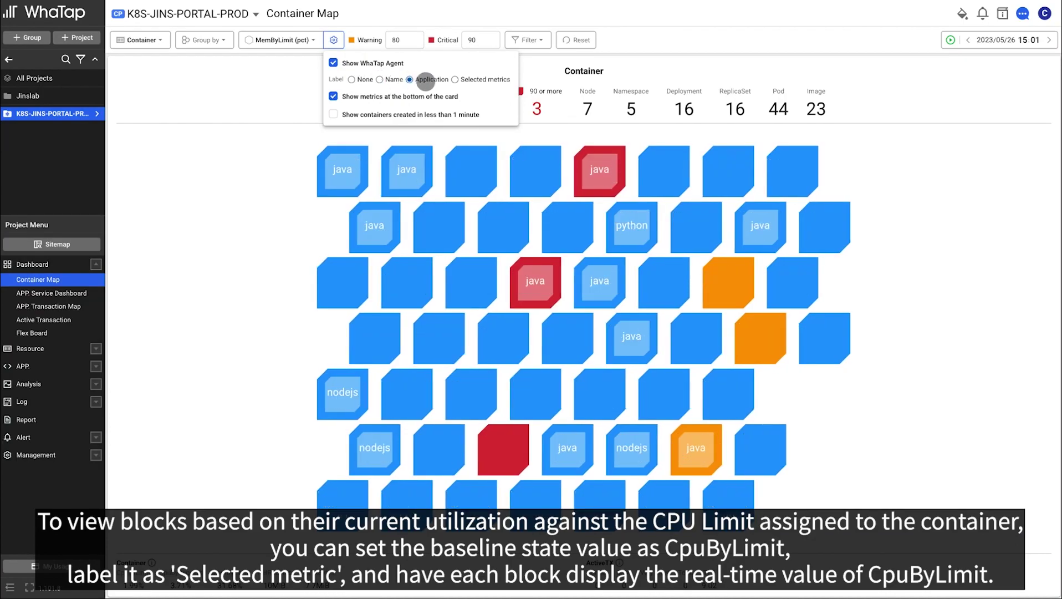
pyautogui.click(456, 79)
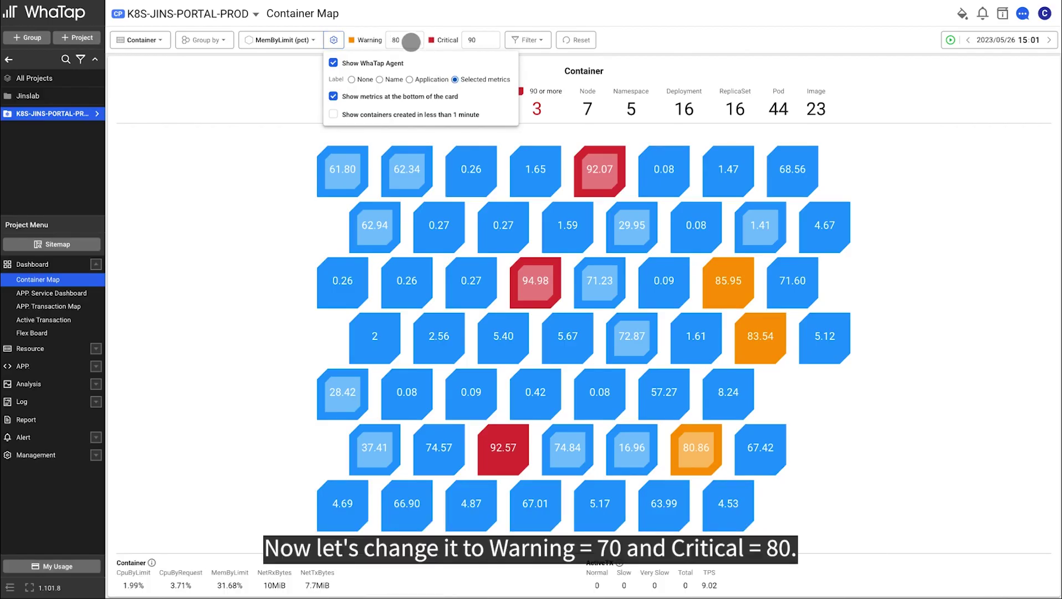
# - Set the MemByLimit thresholds to 70 for Warning and 80 for Critical
pyautogui.click(411, 41)
pyautogui.doubleClick(411, 41)
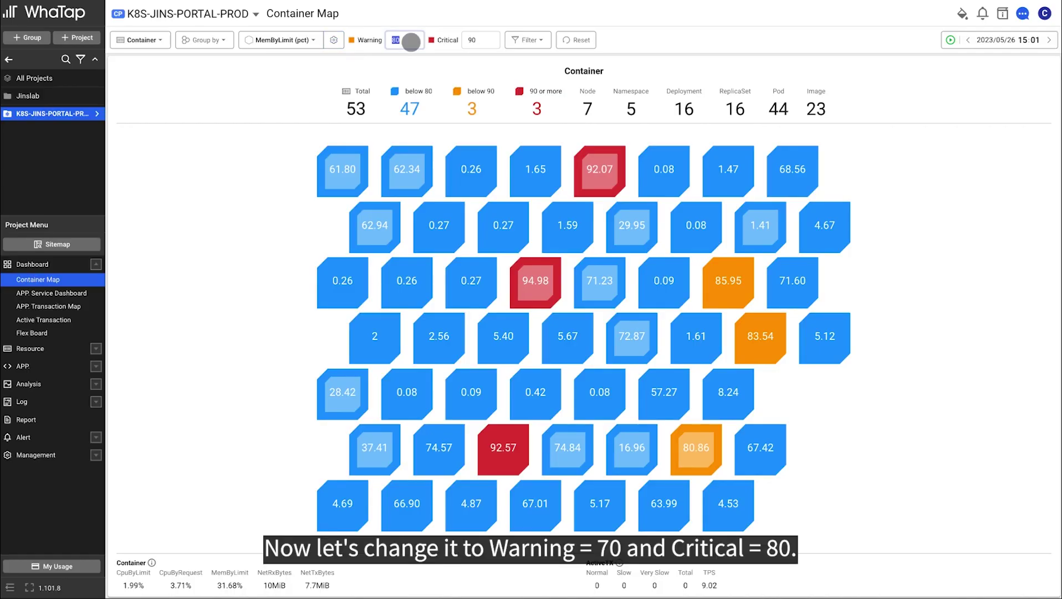
pyautogui.write('70')
pyautogui.click(482, 42)
pyautogui.doubleClick(482, 41)
pyautogui.write('80')
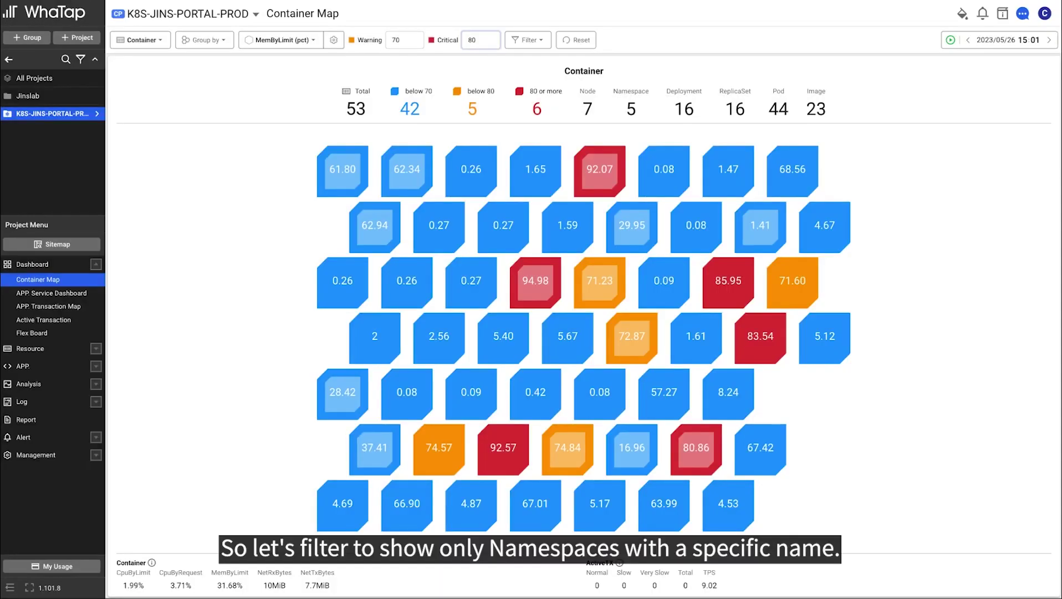
# - Filter the container map to the Namespace equal to aeug
pyautogui.click(529, 40)
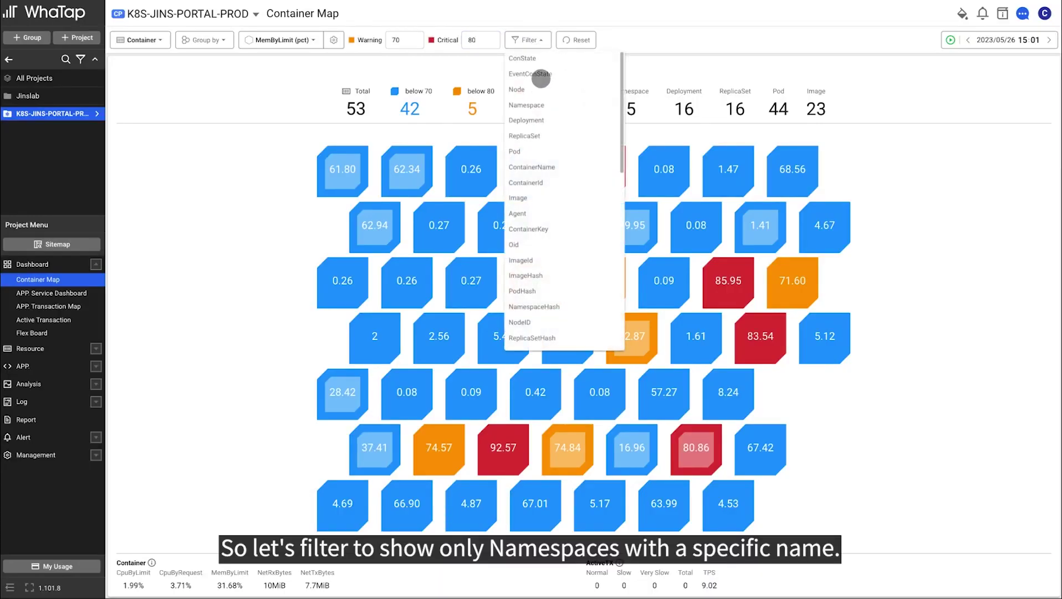
pyautogui.click(540, 106)
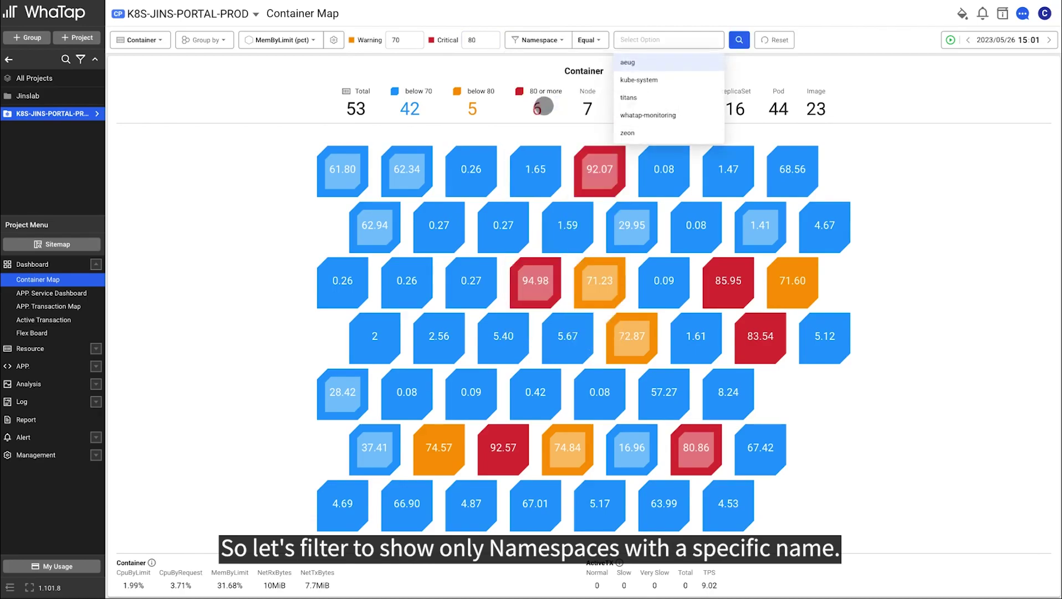
pyautogui.click(643, 61)
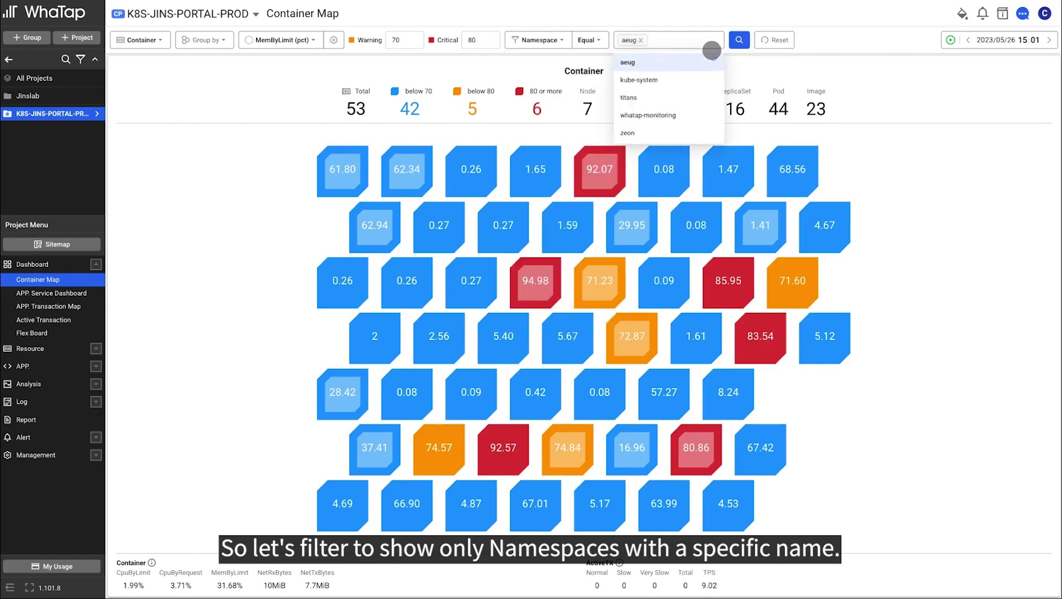
pyautogui.click(739, 40)
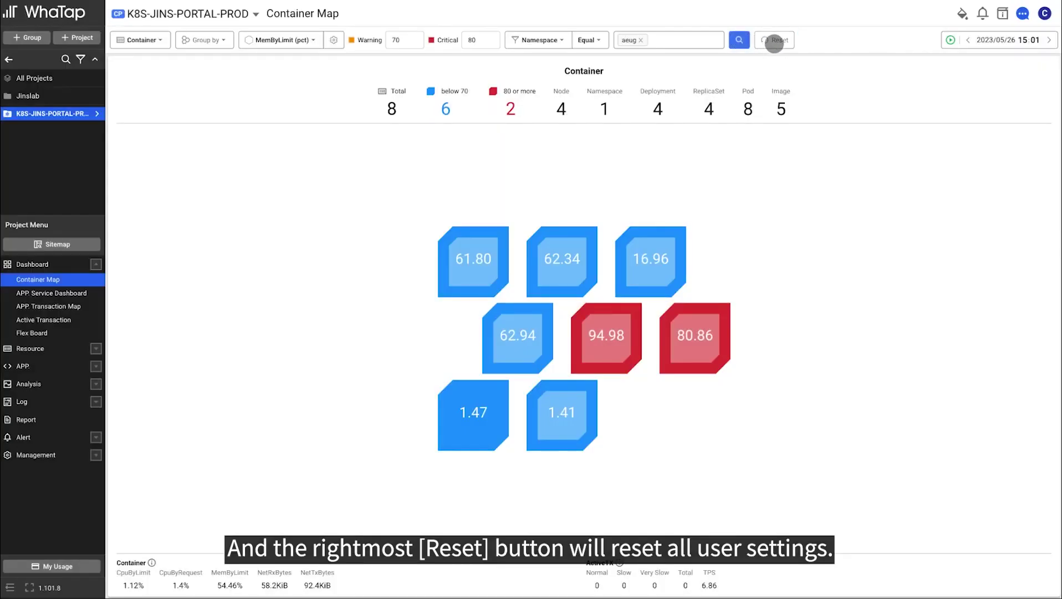
# - Reset all map settings and open the first argama container's details with its full block information expanded
pyautogui.click(774, 41)
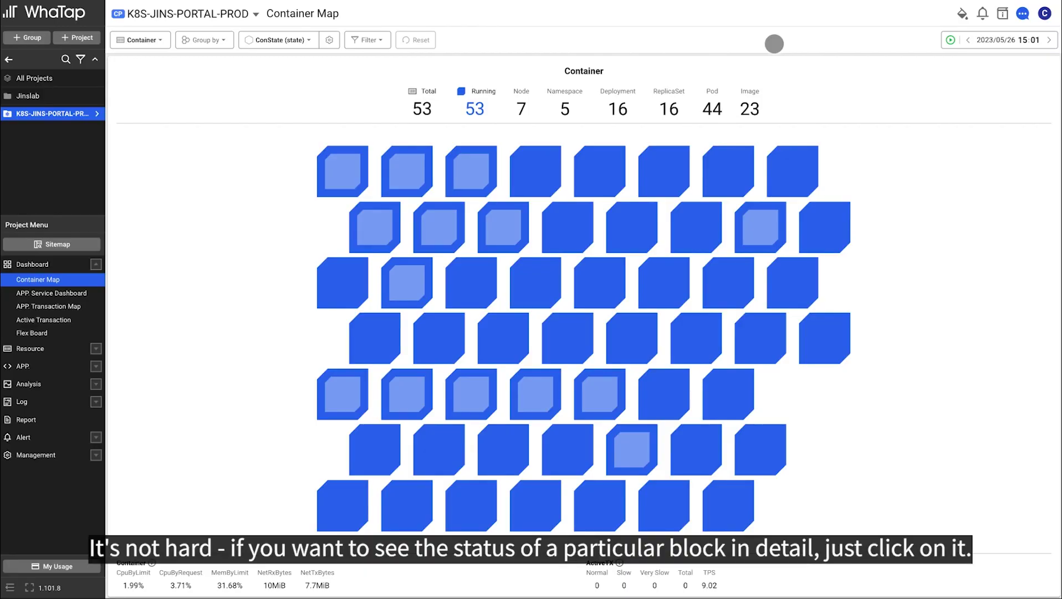
pyautogui.click(349, 167)
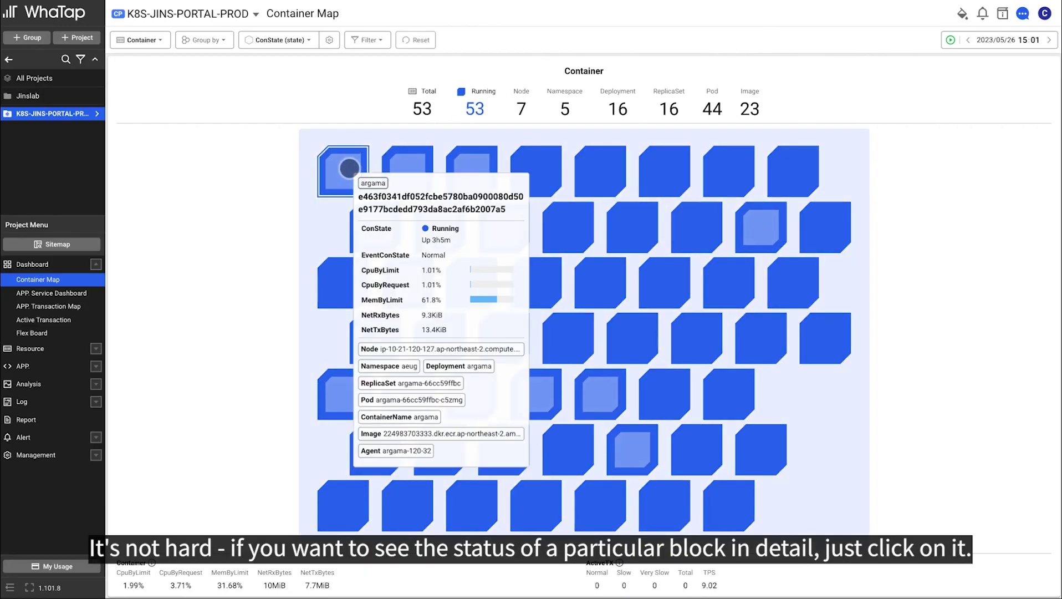
pyautogui.click(350, 167)
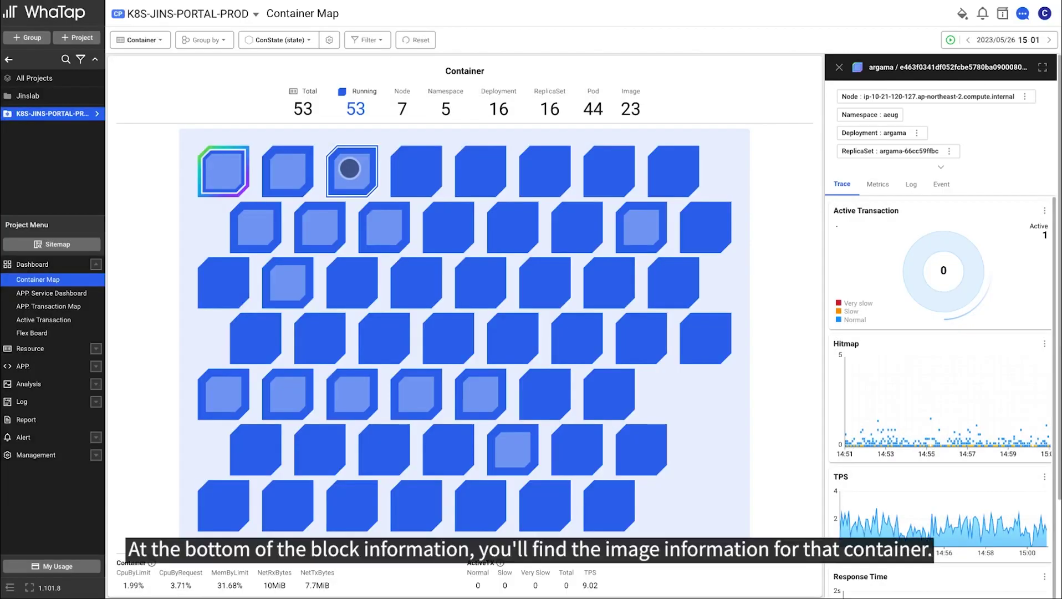
pyautogui.click(923, 169)
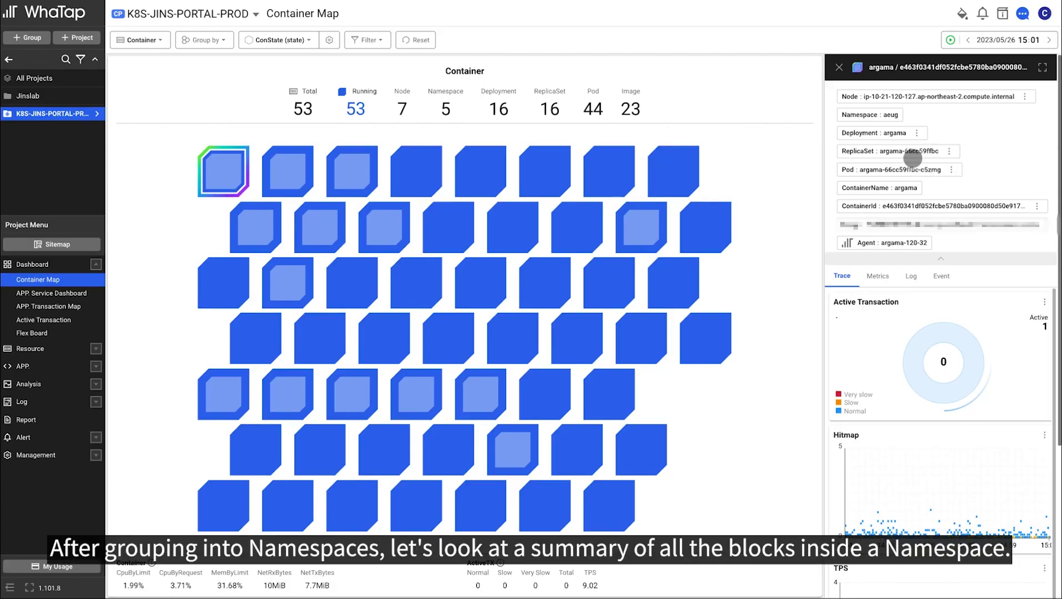
# - Close the container details and group the containers by Namespace
pyautogui.click(840, 67)
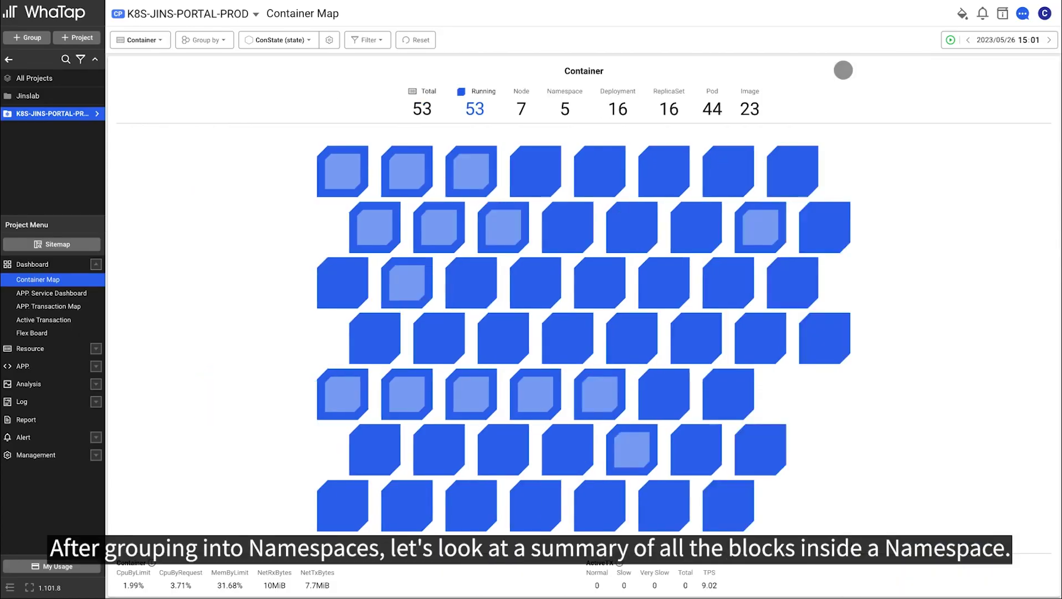
pyautogui.click(218, 43)
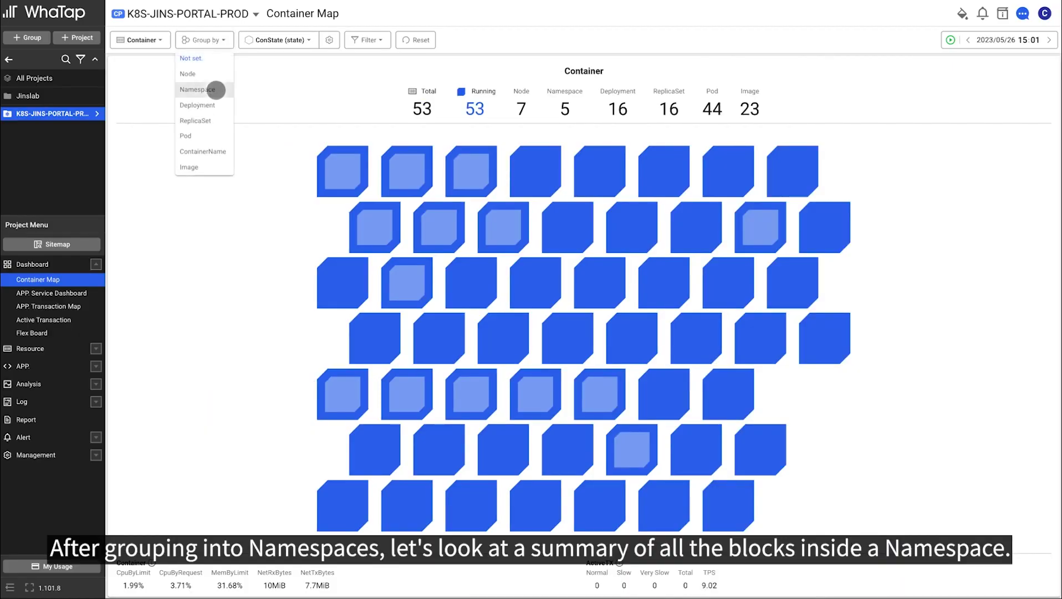
pyautogui.click(216, 89)
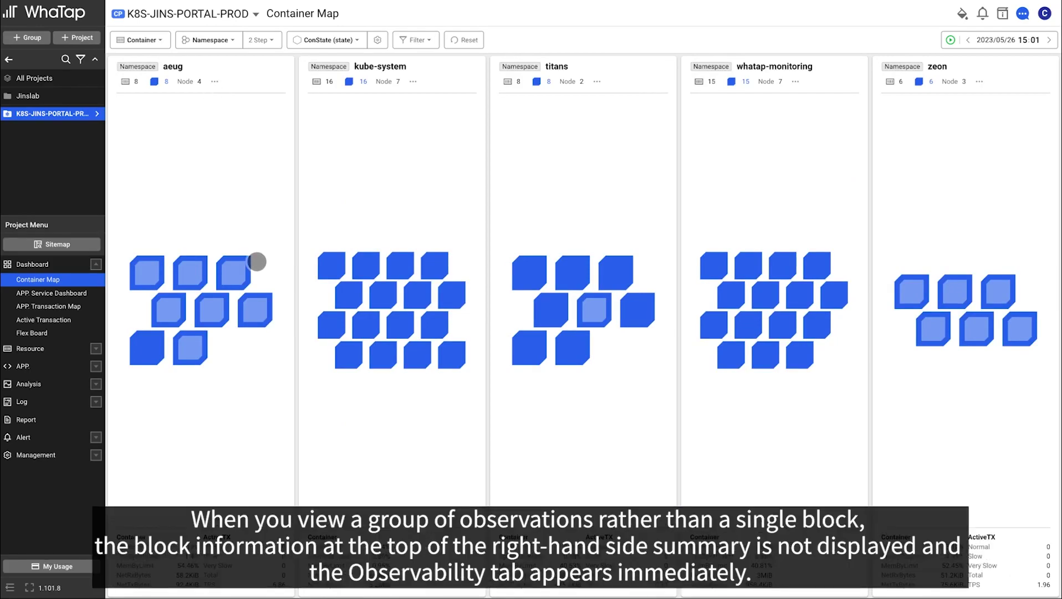
# - Open the aeug Namespace group's summary and browse its metrics, containerStdout logs and events
pyautogui.click(257, 264)
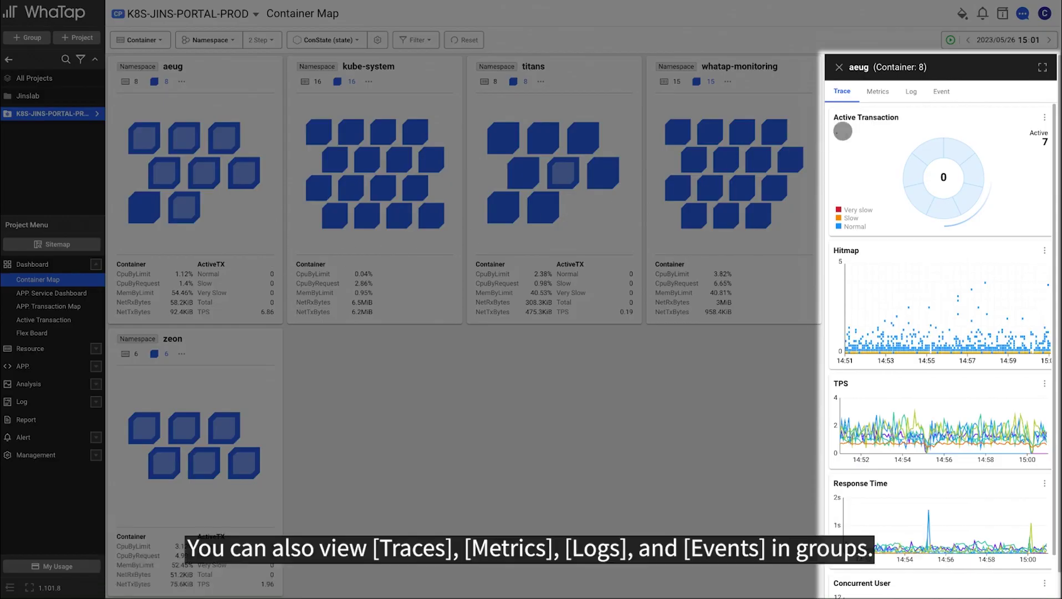
pyautogui.click(879, 92)
pyautogui.click(911, 91)
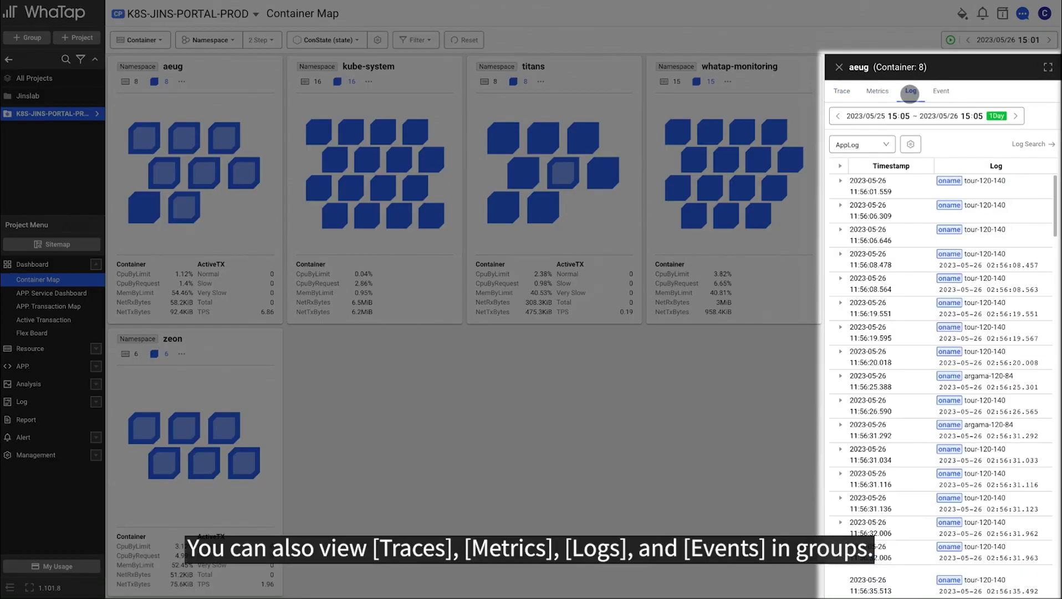
pyautogui.click(879, 145)
pyautogui.click(859, 219)
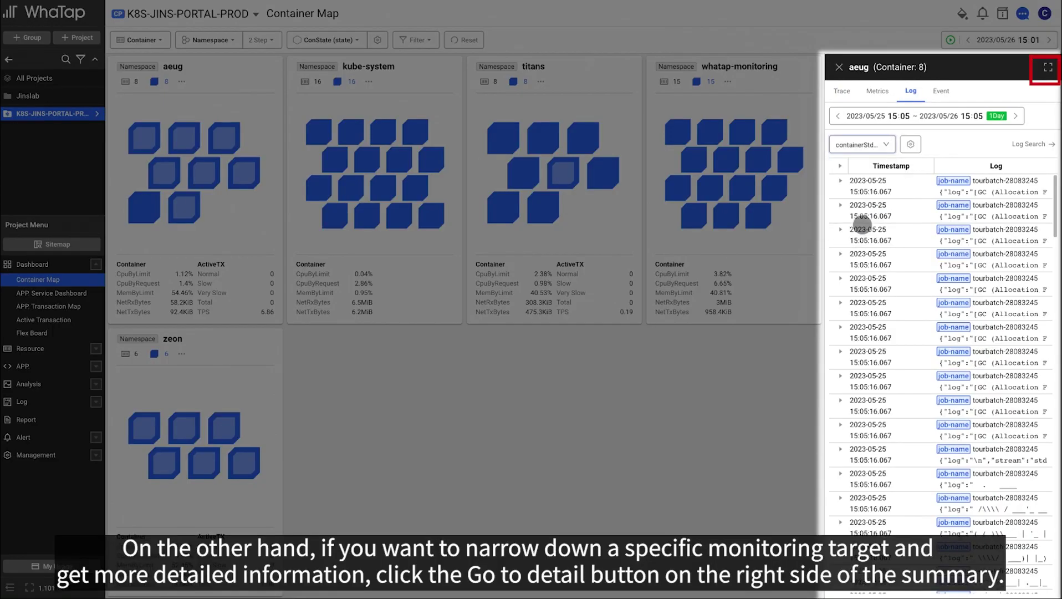
pyautogui.click(941, 91)
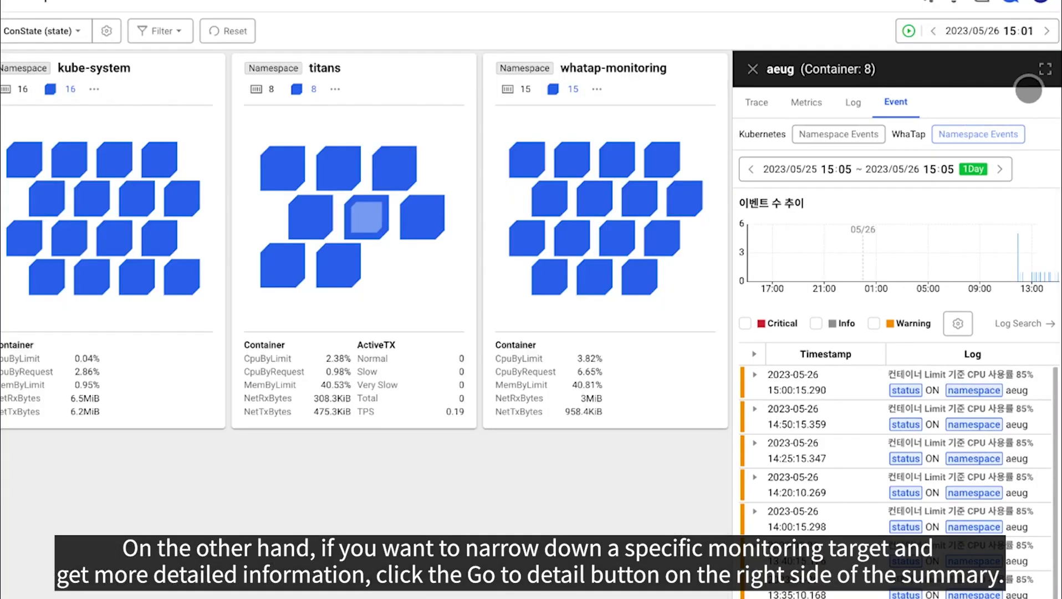
# - Open the aeug Namespace's full detail view and inspect the Master Meta Information of the first argama container's pod
pyautogui.click(1045, 71)
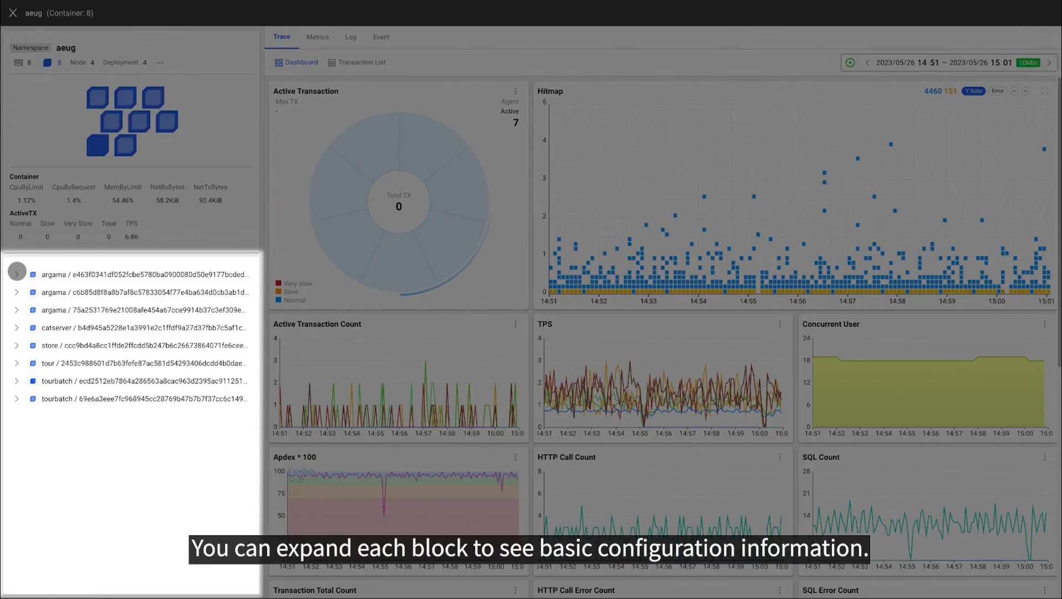
pyautogui.click(16, 272)
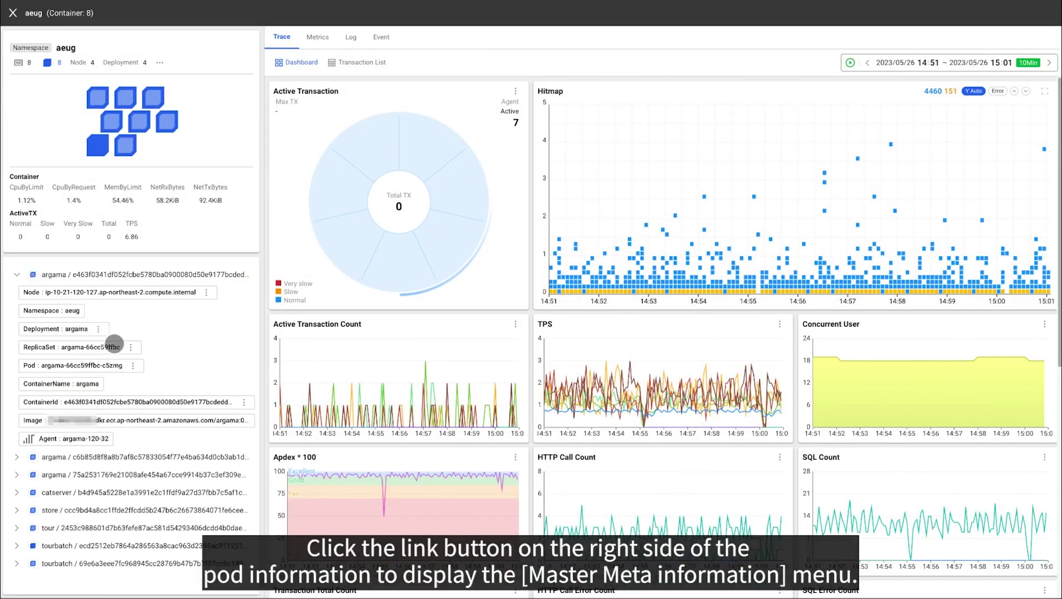
pyautogui.click(133, 365)
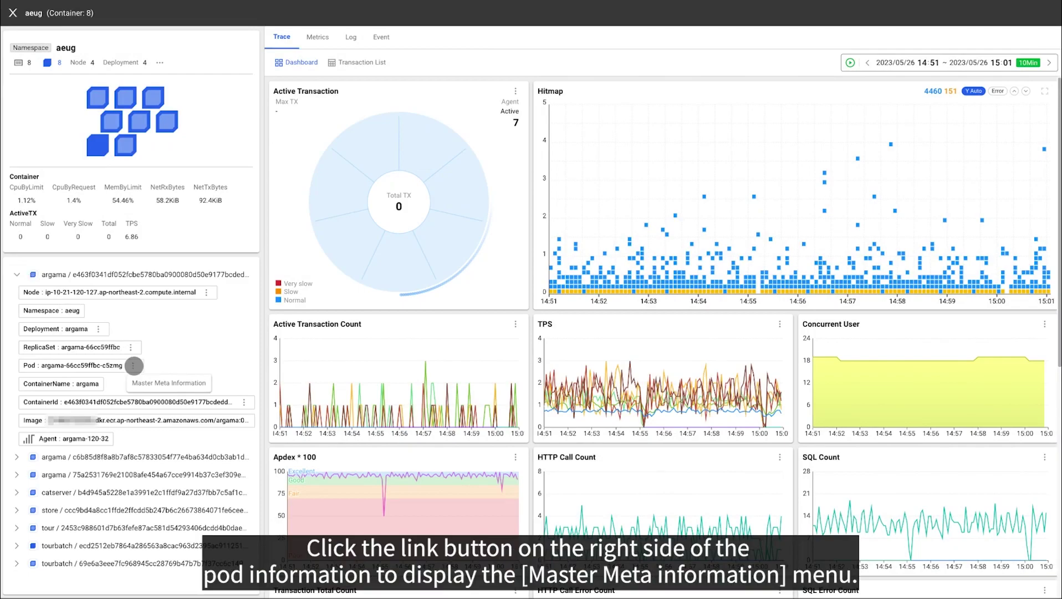
pyautogui.click(149, 383)
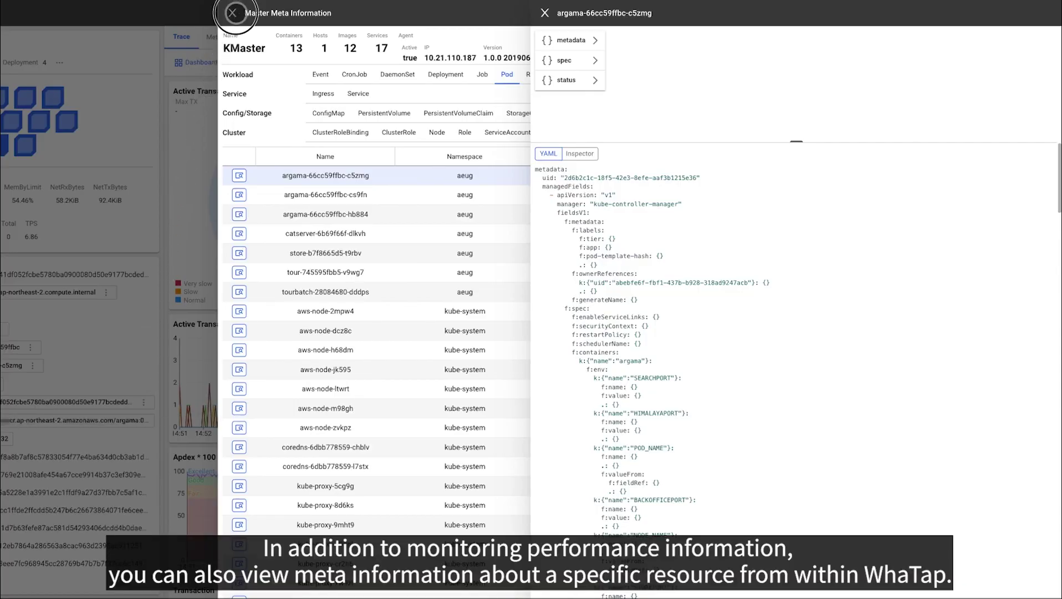
pyautogui.click(232, 12)
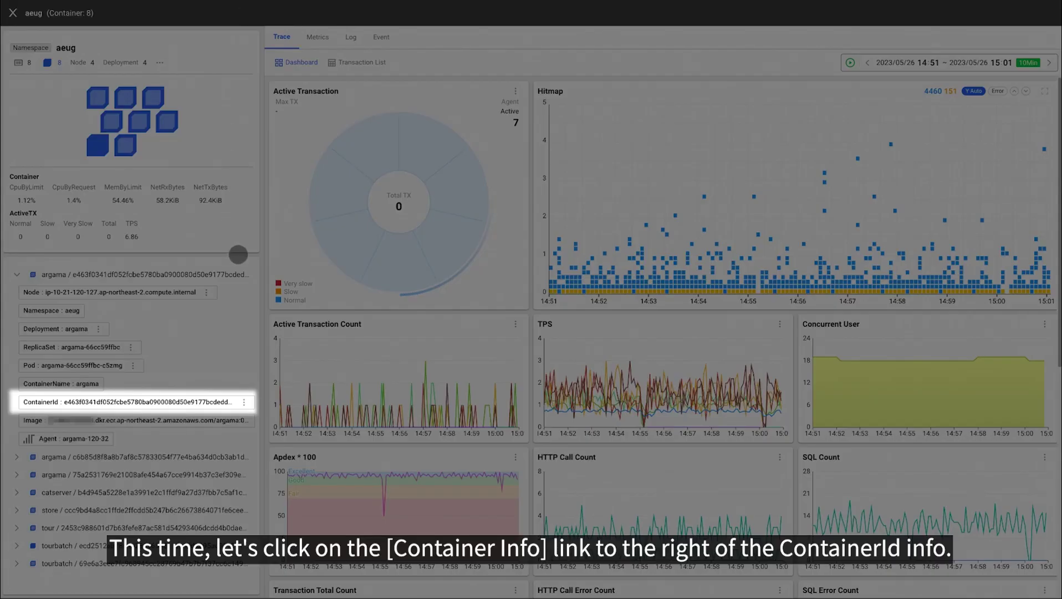
# - View the Container Info for the first argama container's ContainerId, including its resource limits and node details, and close it
pyautogui.click(244, 402)
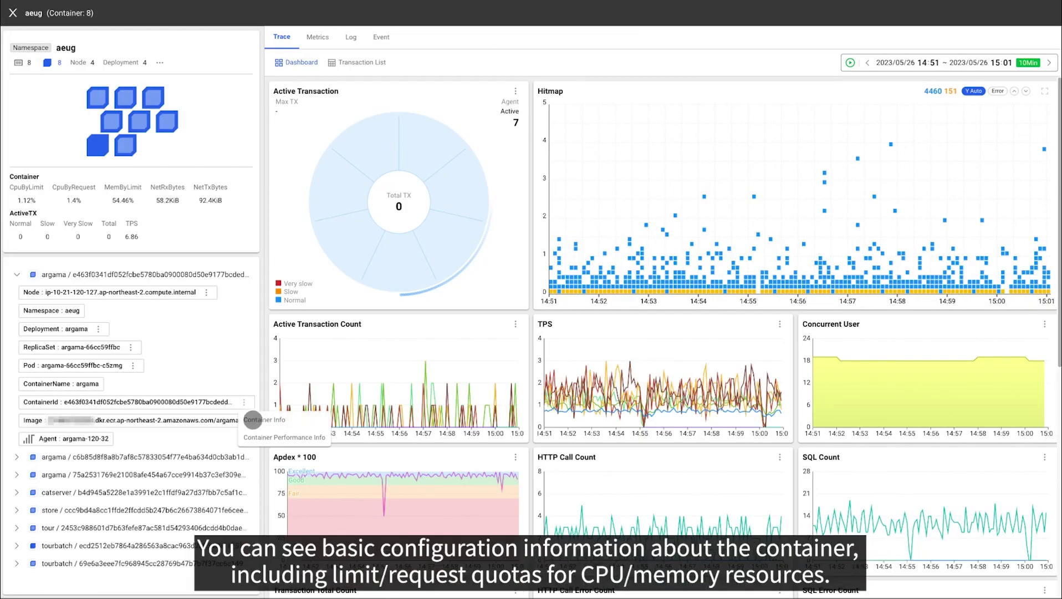
pyautogui.click(250, 419)
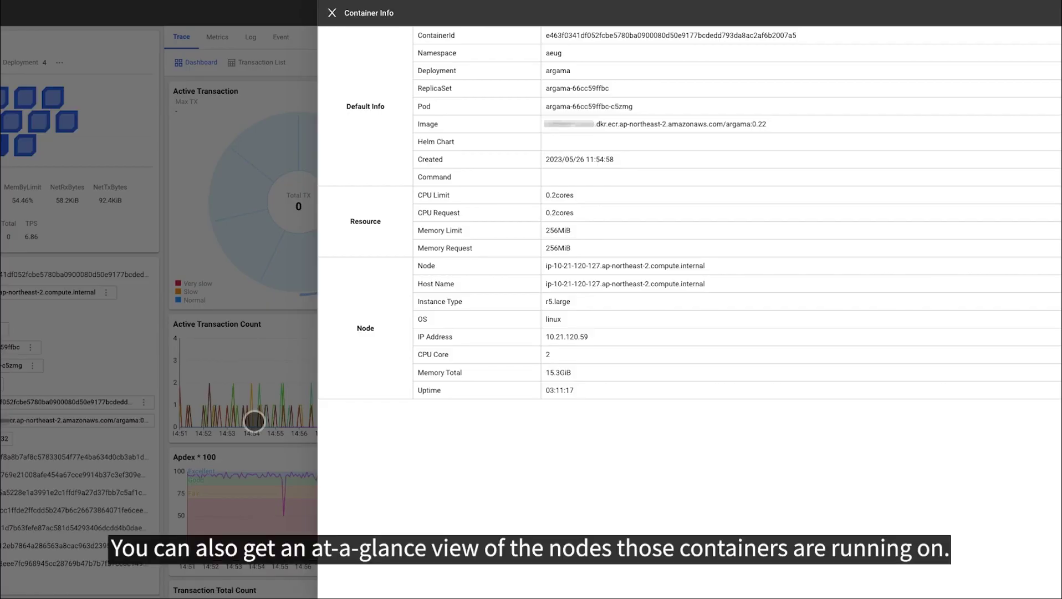
pyautogui.click(332, 14)
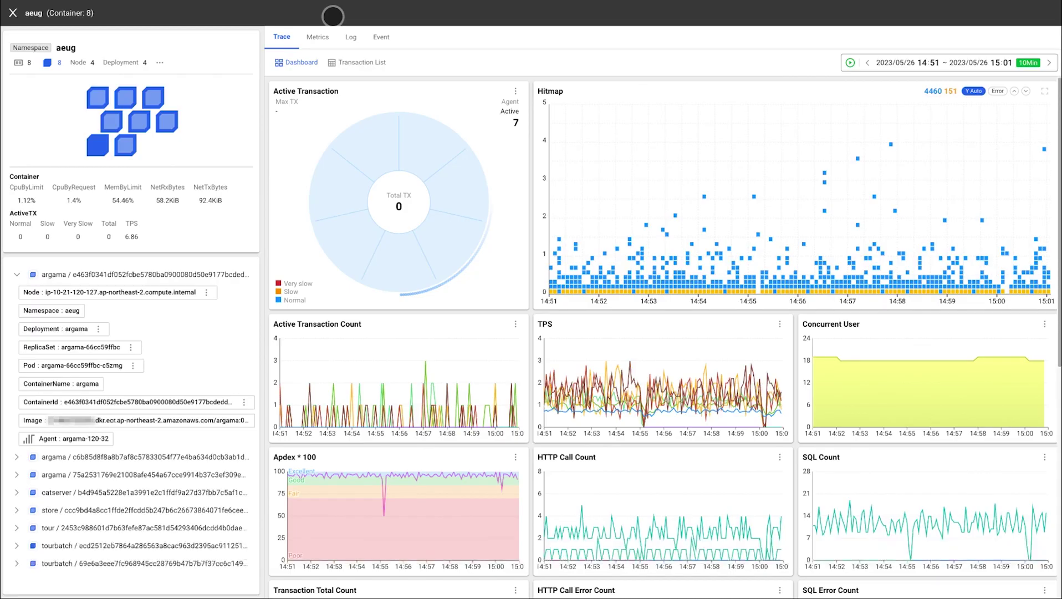
# - Review the aeug Trace dashboard charts from Active Transaction and TPS down to thread, heap and GC
pyautogui.scroll(-3, 590, 256)
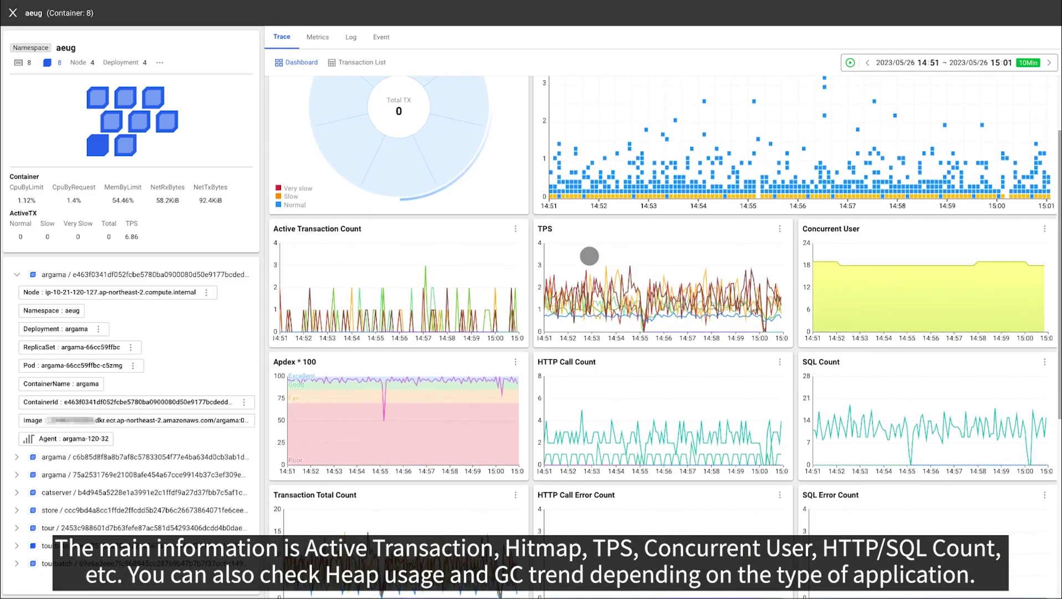
pyautogui.scroll(-3, 589, 256)
pyautogui.scroll(-2, 590, 255)
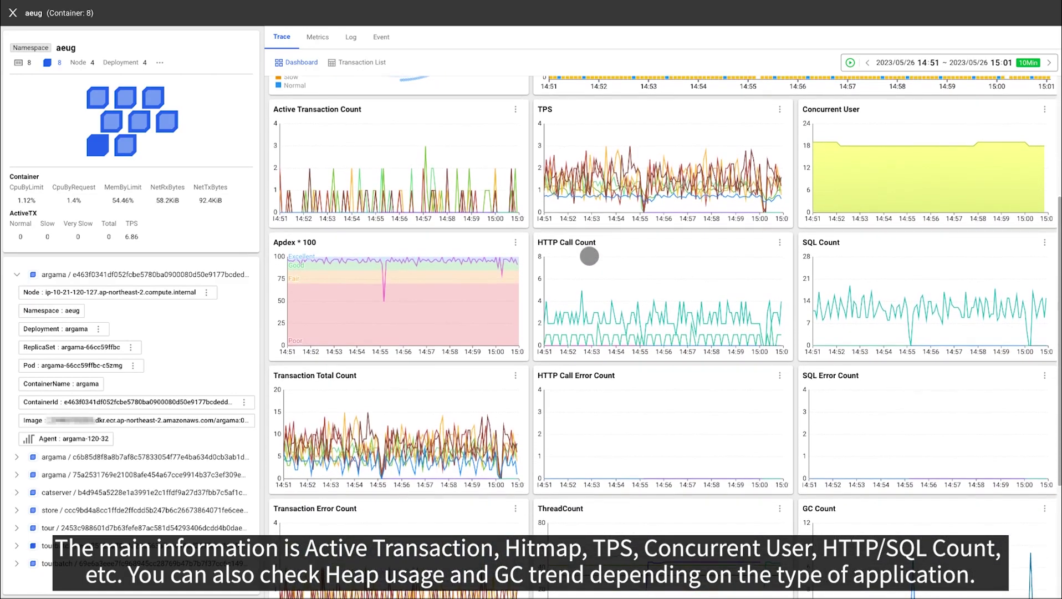
pyautogui.scroll(-3, 589, 255)
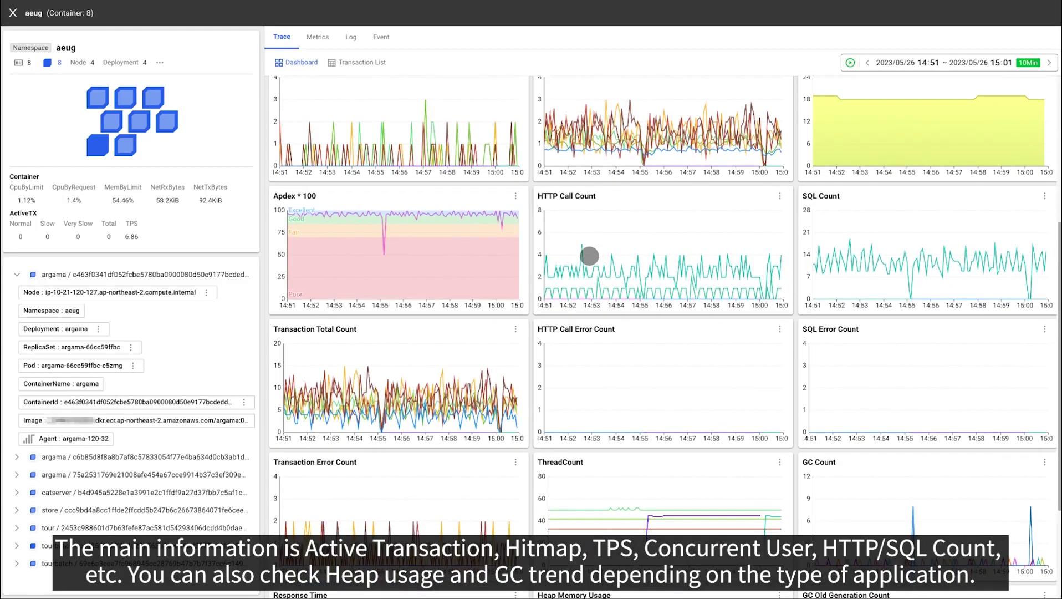
pyautogui.scroll(-2, 590, 255)
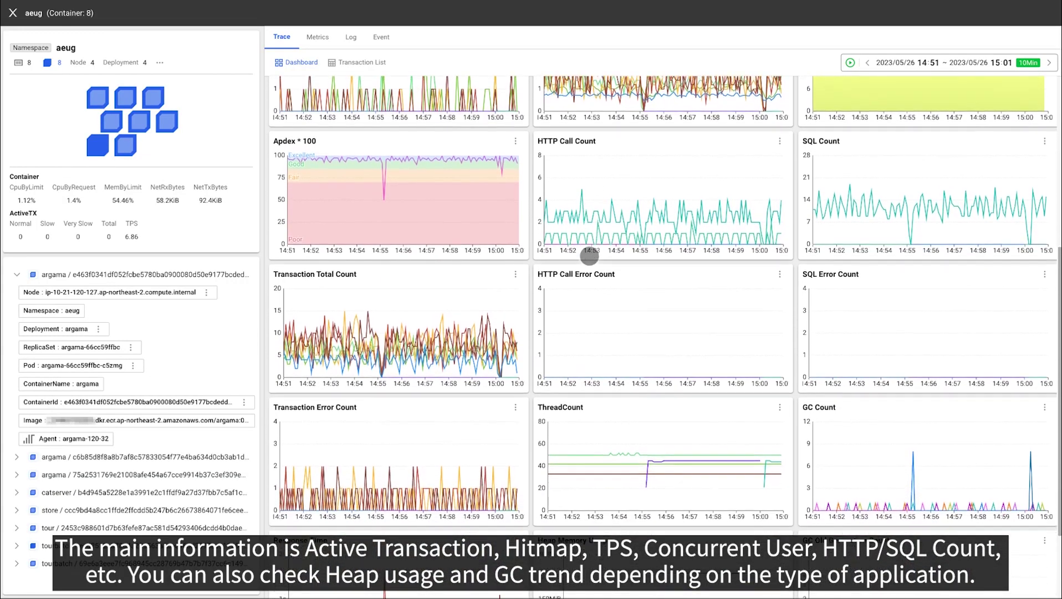
pyautogui.scroll(-2, 589, 256)
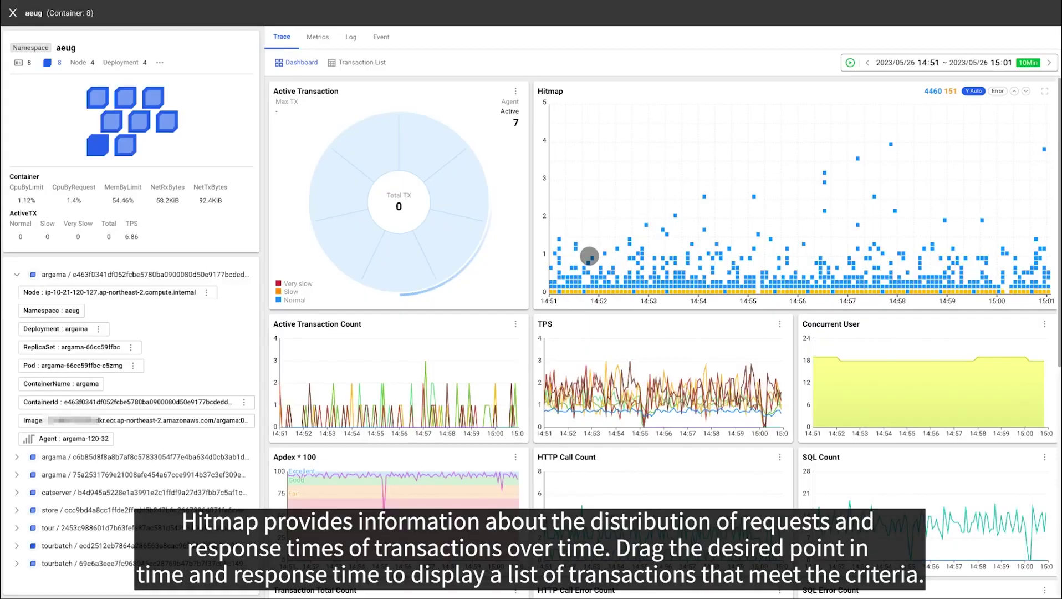
# - List the Hitmap transactions from about 14:52 to 14:54 under about 2 s, filtering them by Active Stack and by Multi-transaction
pyautogui.moveTo(587, 219)
pyautogui.mouseDown()
pyautogui.moveTo(640, 270)
pyautogui.moveTo(691, 297)
pyautogui.mouseUp()
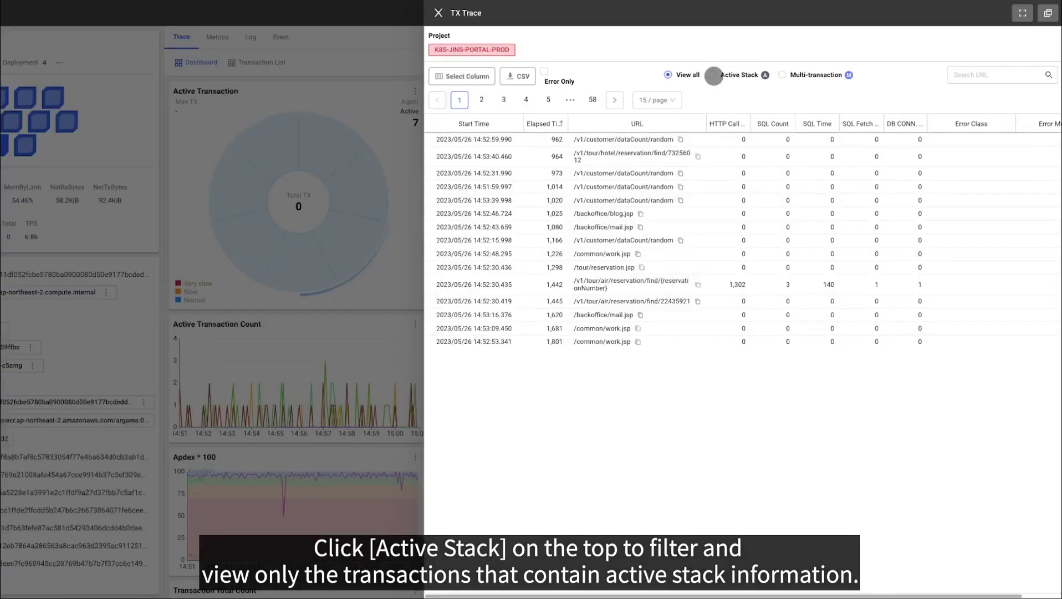
pyautogui.click(713, 76)
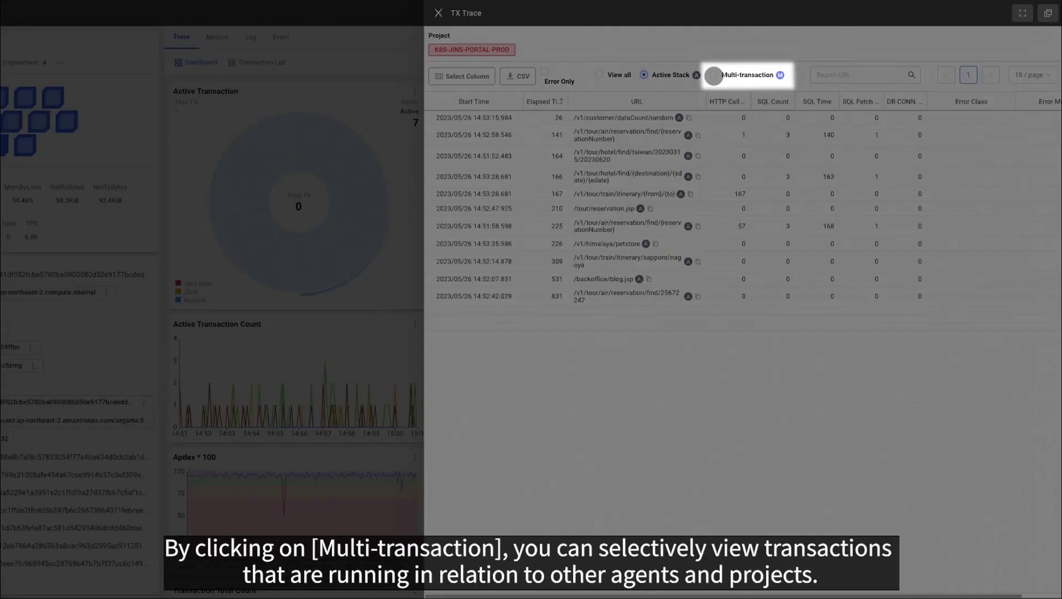
pyautogui.click(714, 75)
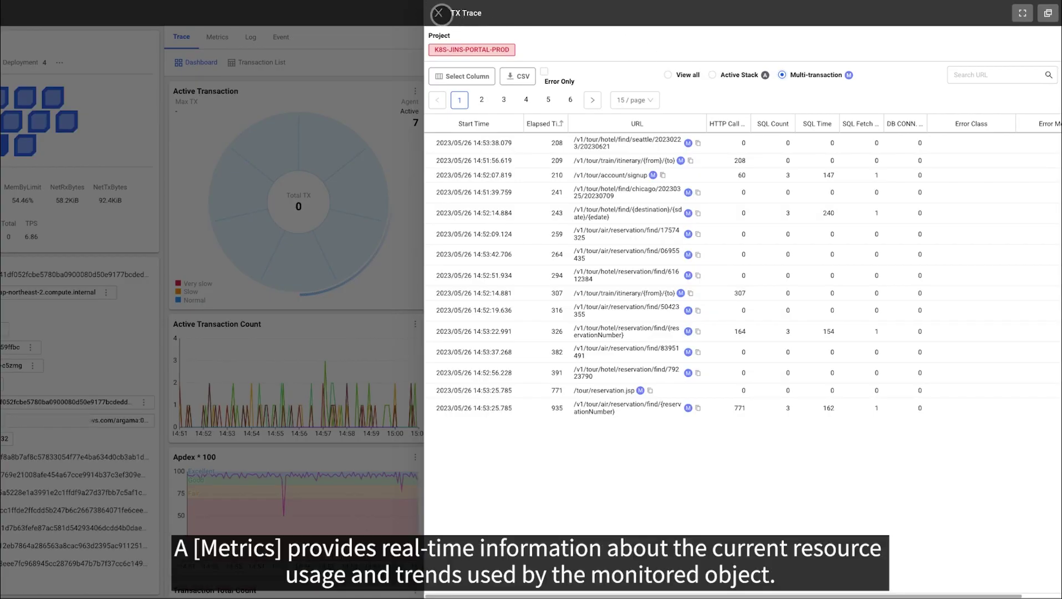
pyautogui.click(438, 13)
# - Review the aeug Namespace's metrics charts for container CPU, memory, block I/O, network, ready and restart counts
pyautogui.click(318, 37)
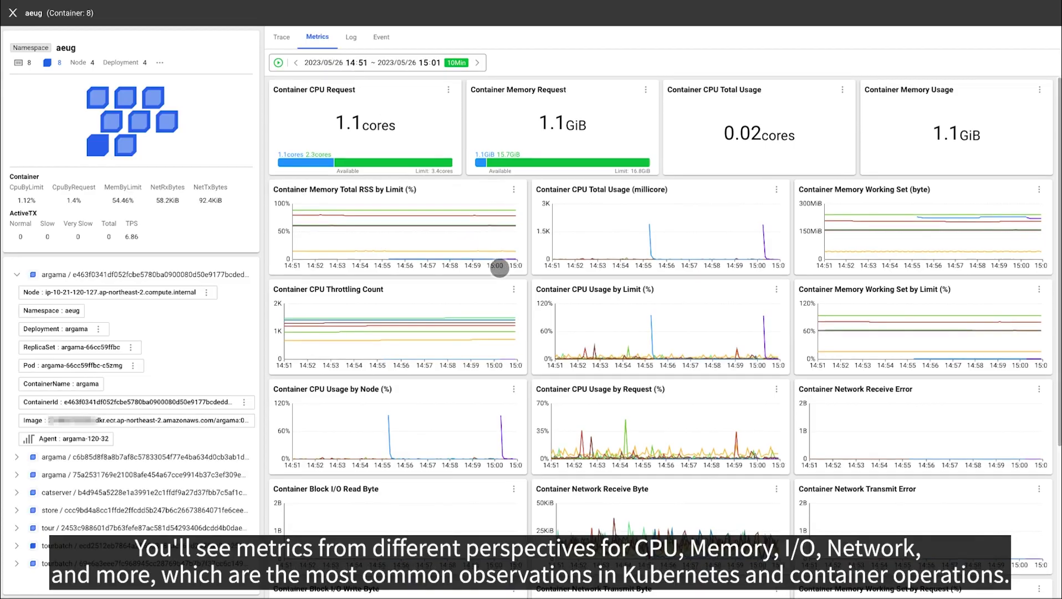
pyautogui.scroll(-1, 499, 268)
pyautogui.scroll(-3, 499, 268)
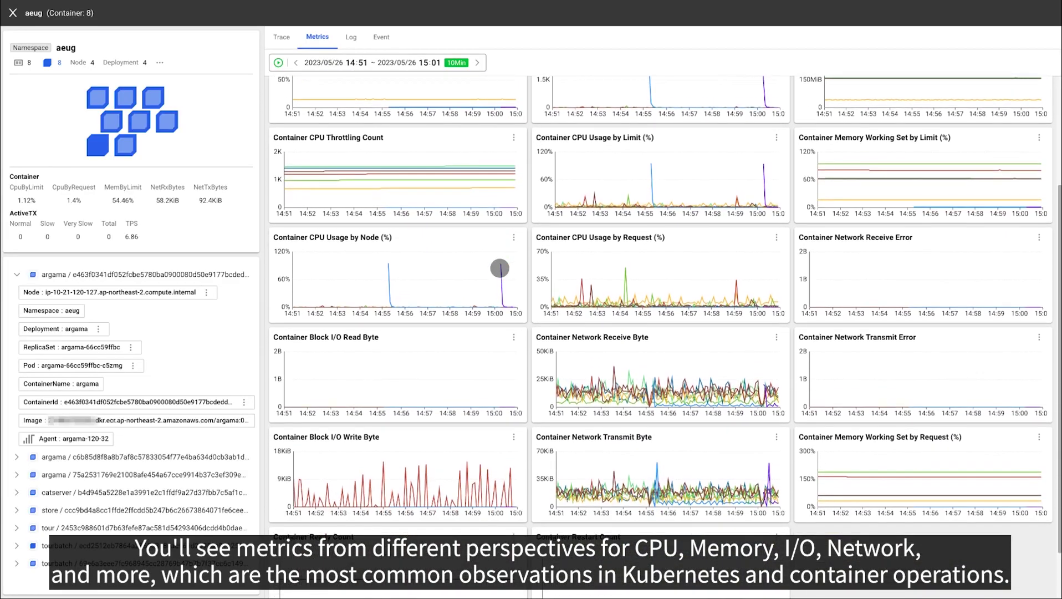
pyautogui.scroll(-1, 499, 268)
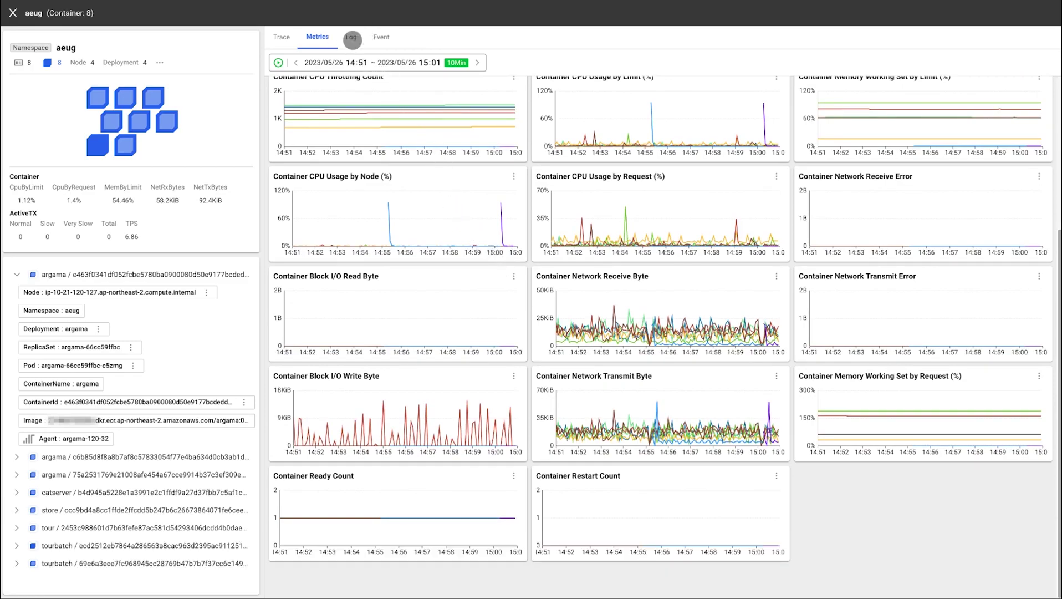
# - Show the aeug Namespace's containerStdout logs, followed by its Kubernetes and WhaTap Namespace events
pyautogui.click(351, 39)
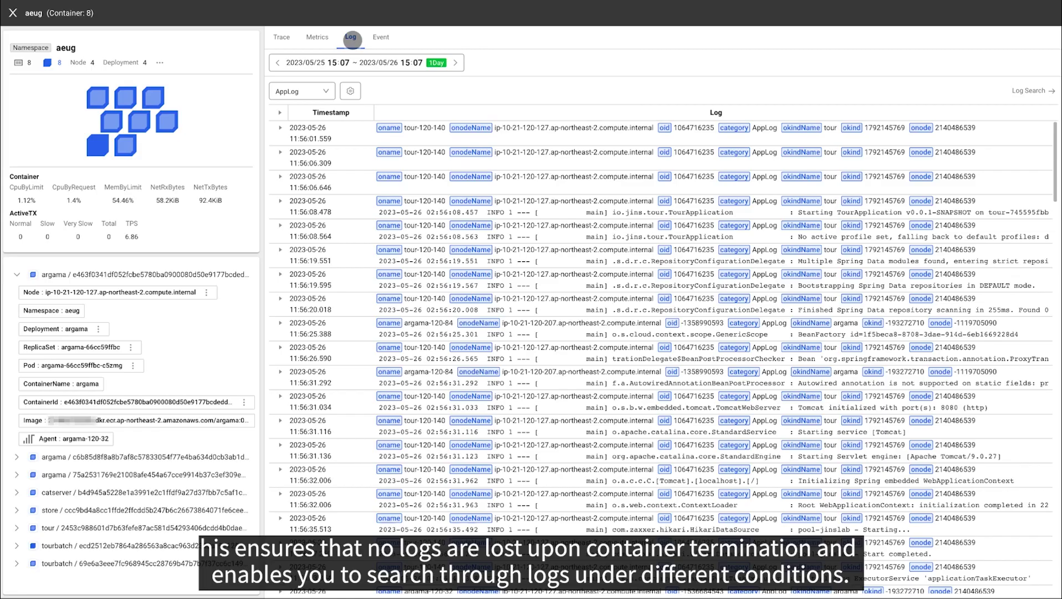
pyautogui.click(324, 91)
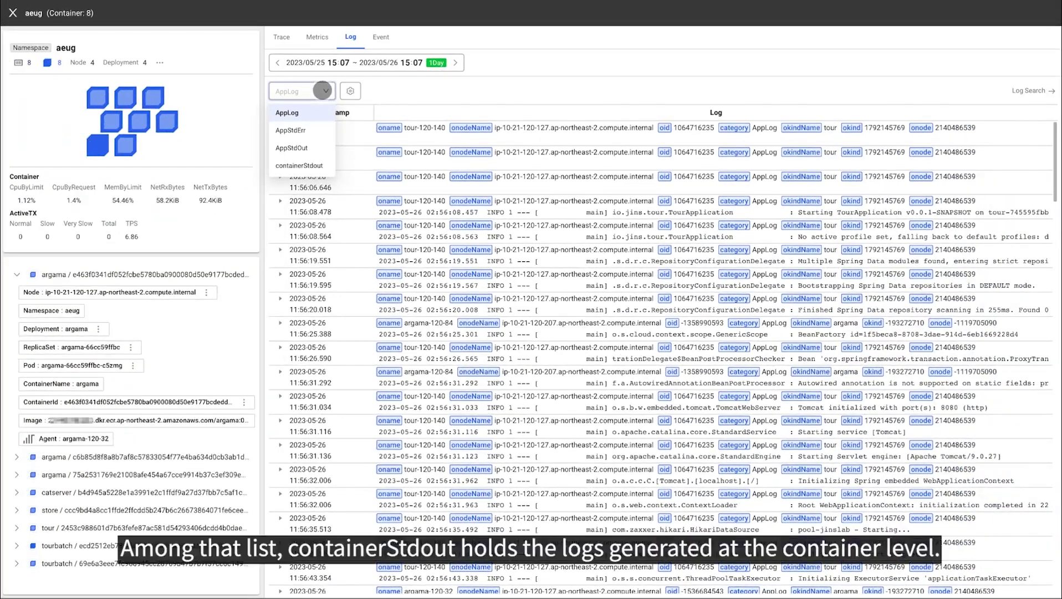
pyautogui.click(307, 165)
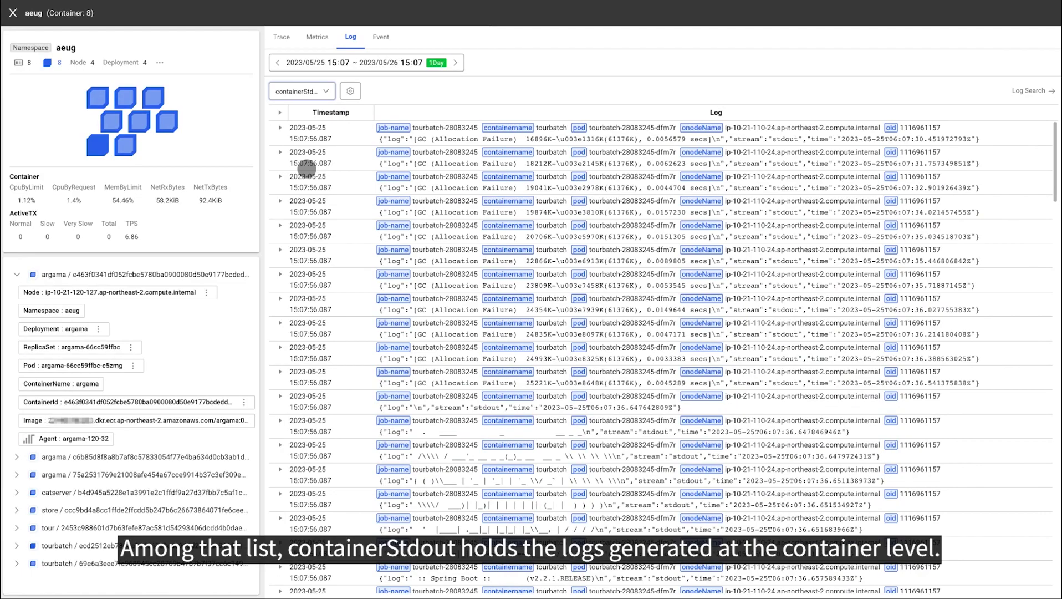
pyautogui.click(381, 37)
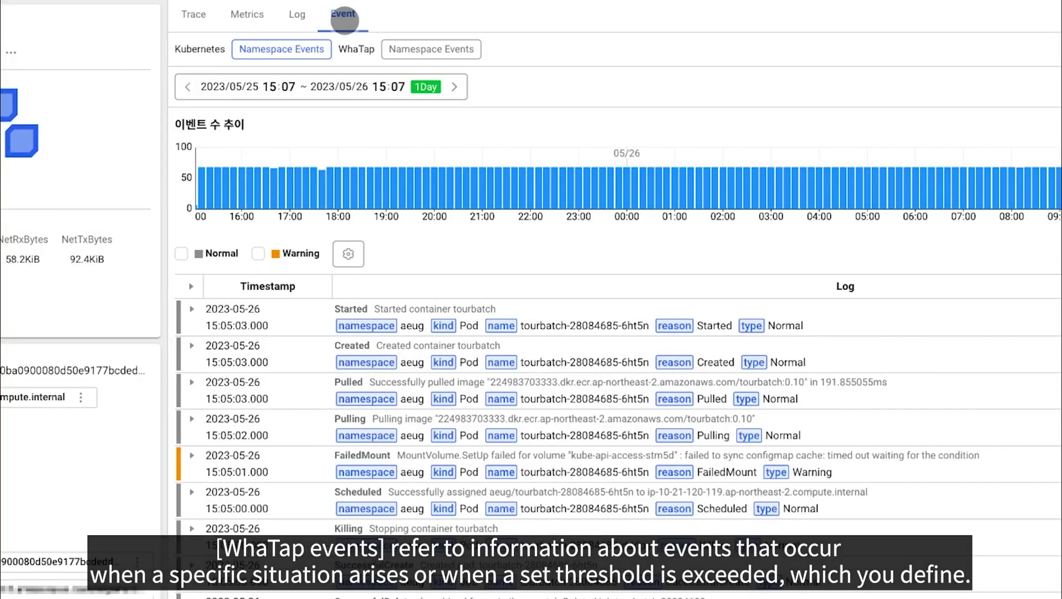
pyautogui.click(410, 51)
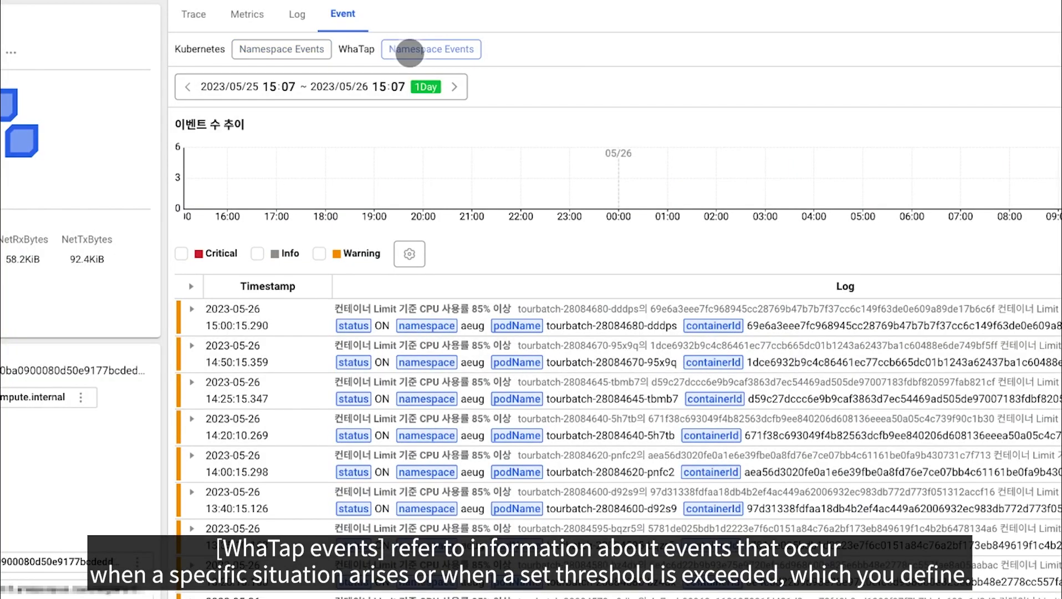